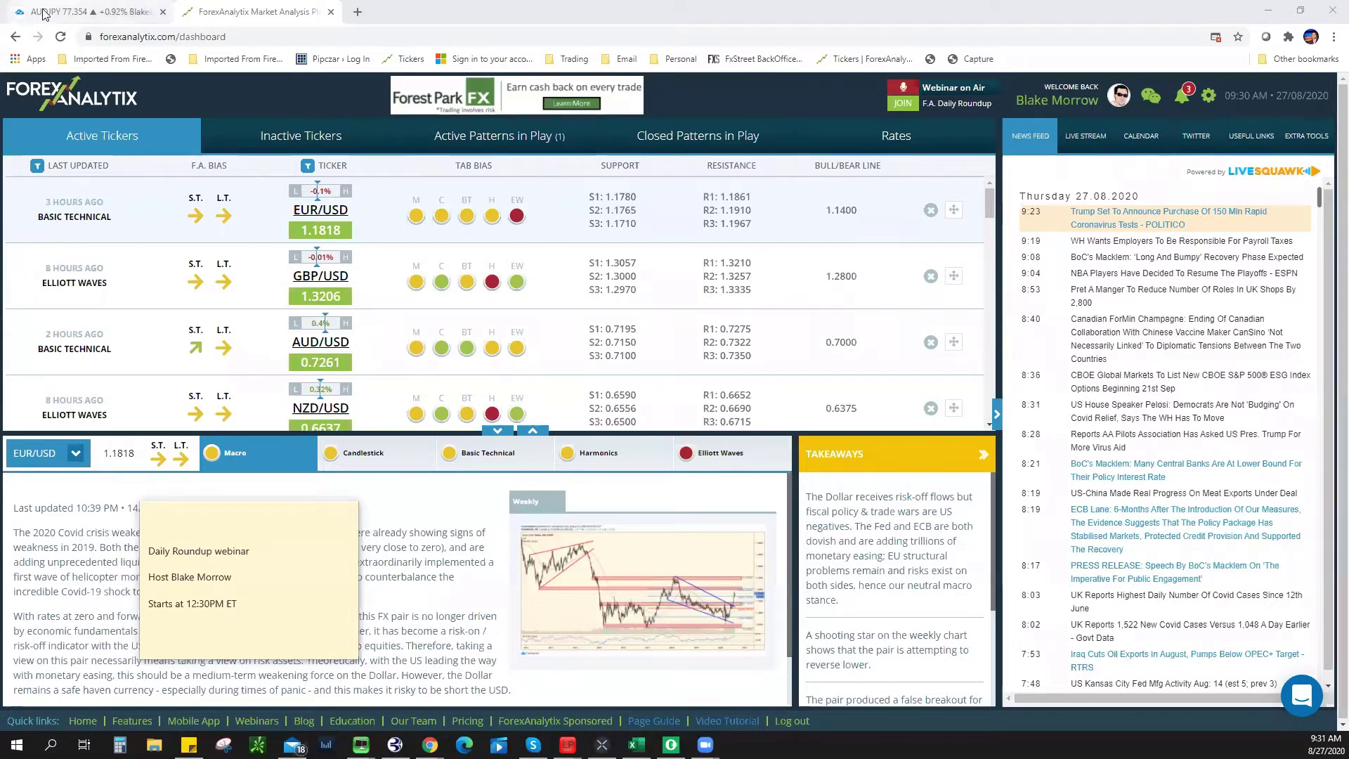
Return from the ForexAnalytix dashboard to the AUDJPY TradingView tab
{"action": "left_click", "coordinate": [11, 13]}
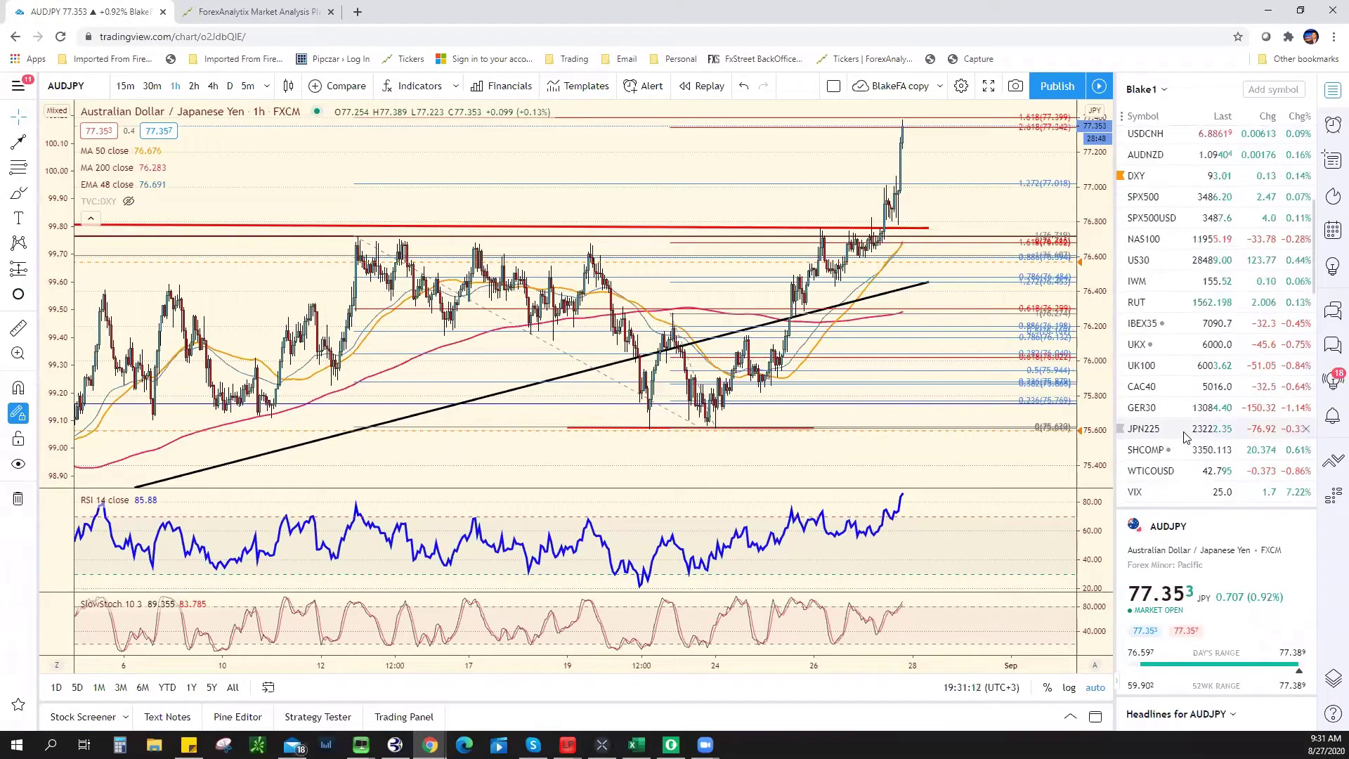
Load the VIX (Volatility S&P 500 Index) chart from the watchlist
{"action": "scroll", "coordinate": [1187, 431], "scroll_direction": "up", "scroll_amount": 5}
{"action": "scroll", "coordinate": [1187, 436], "scroll_direction": "up", "scroll_amount": 1}
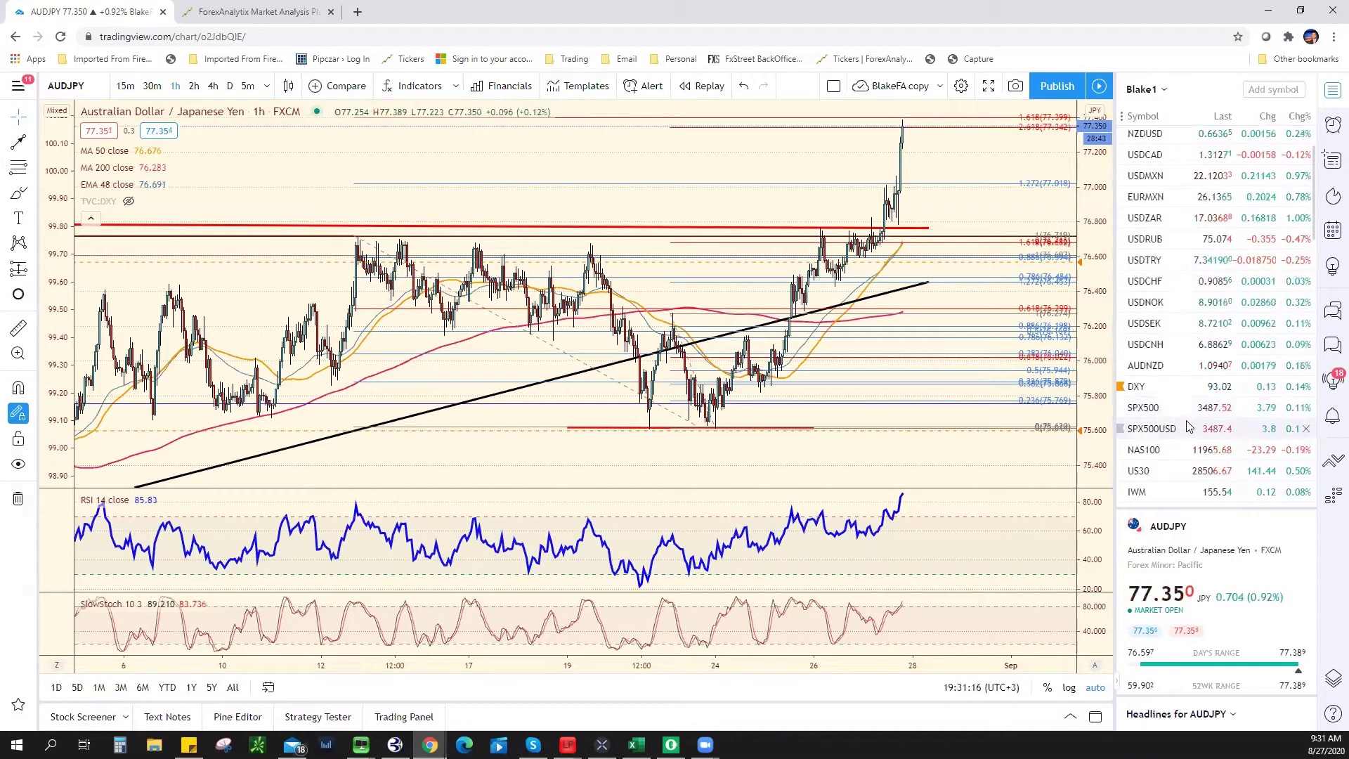
{"action": "scroll", "coordinate": [1200, 413], "scroll_direction": "down", "scroll_amount": 4}
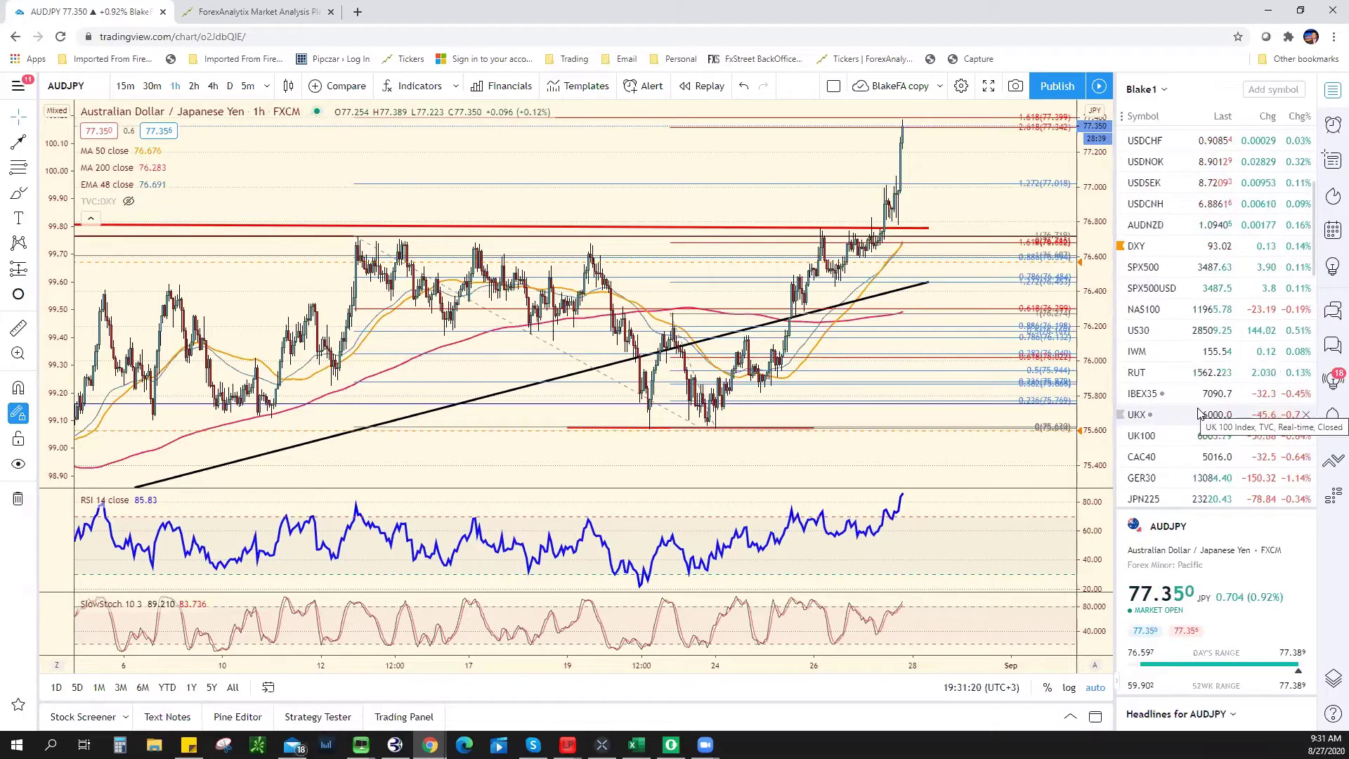
{"action": "scroll", "coordinate": [1191, 380], "scroll_direction": "down", "scroll_amount": 4}
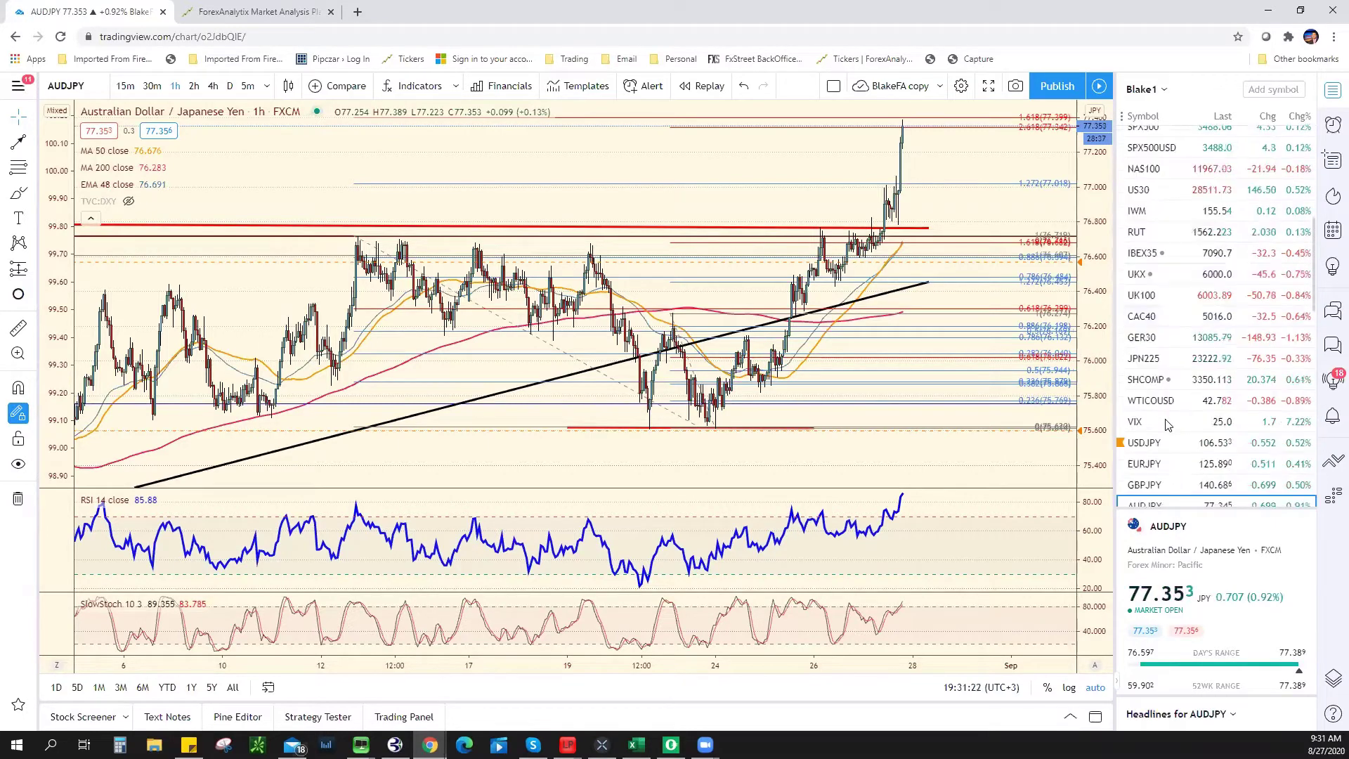
{"action": "left_click", "coordinate": [1173, 421]}
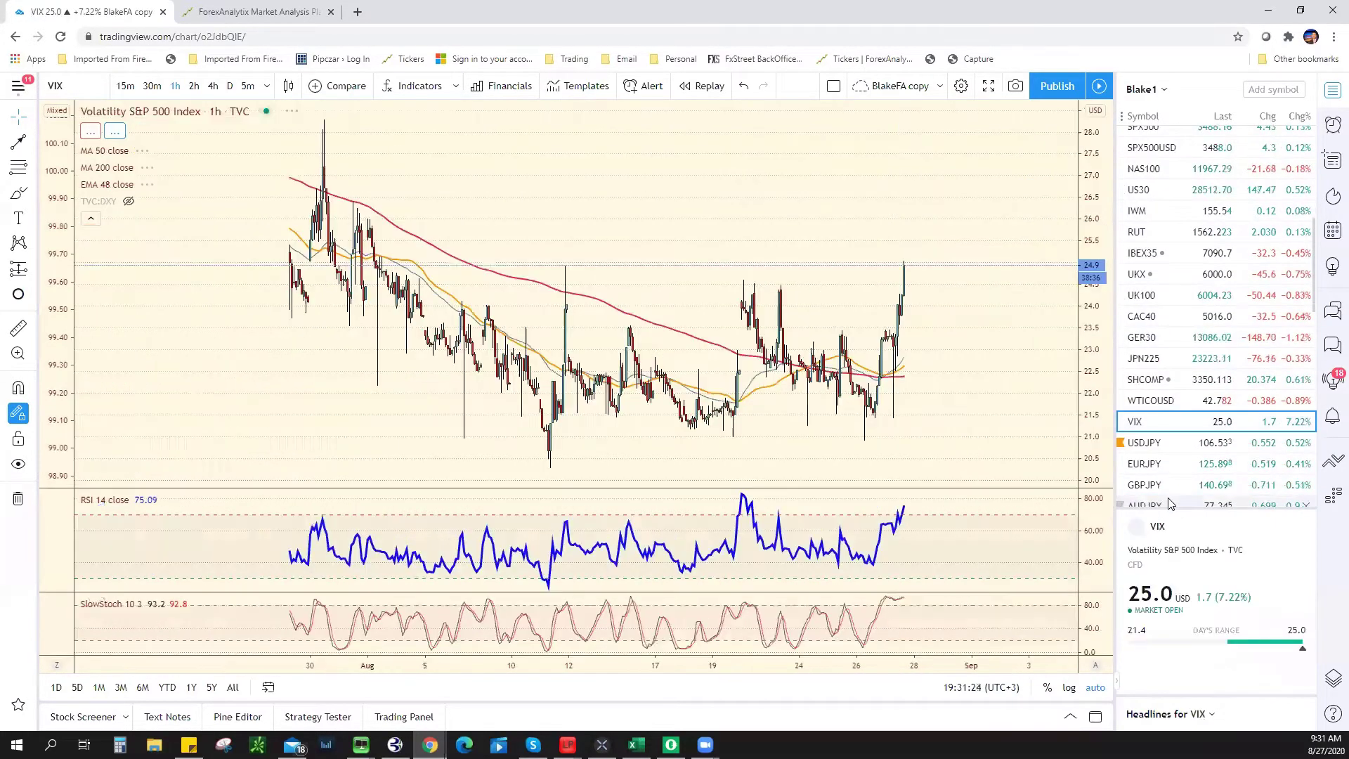
Delete the red V-shaped trend line from the VIX chart
{"action": "left_click", "coordinate": [799, 435]}
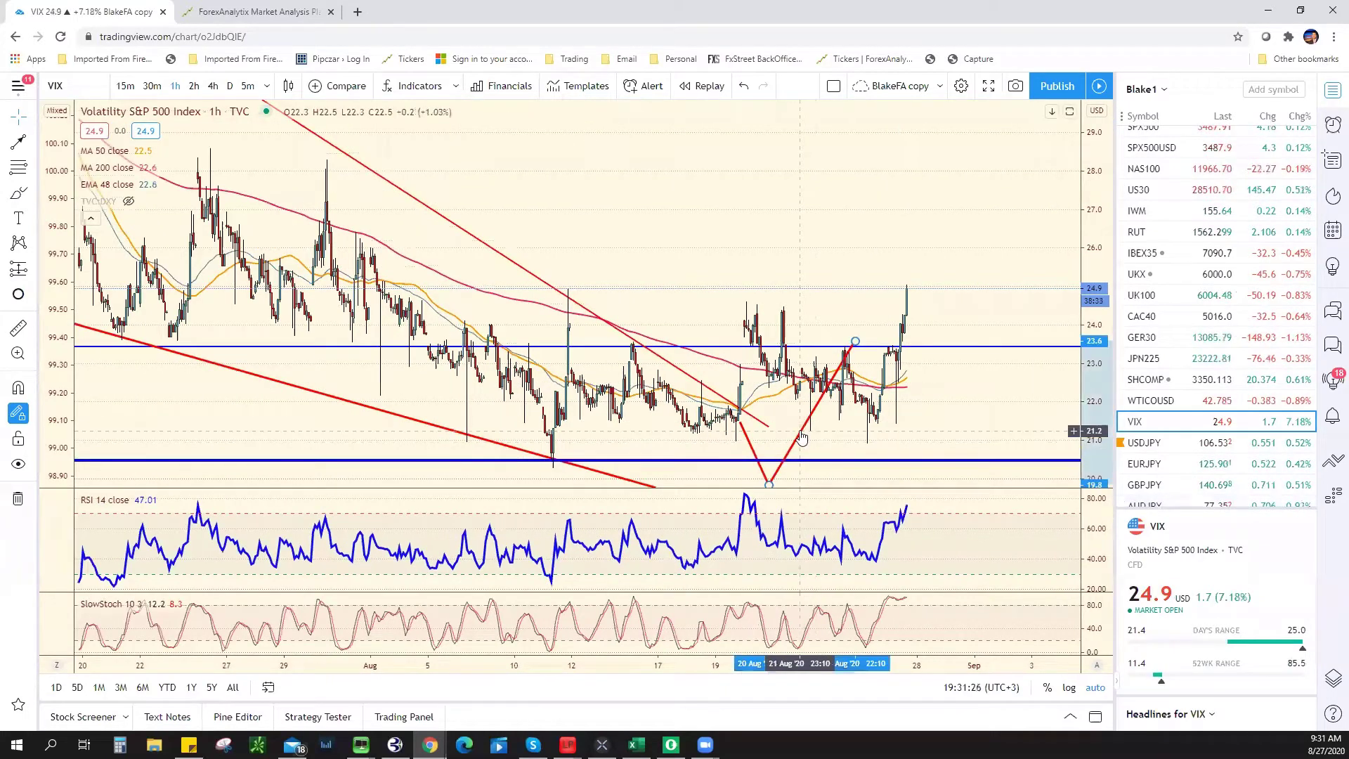
{"action": "key", "text": "Delete"}
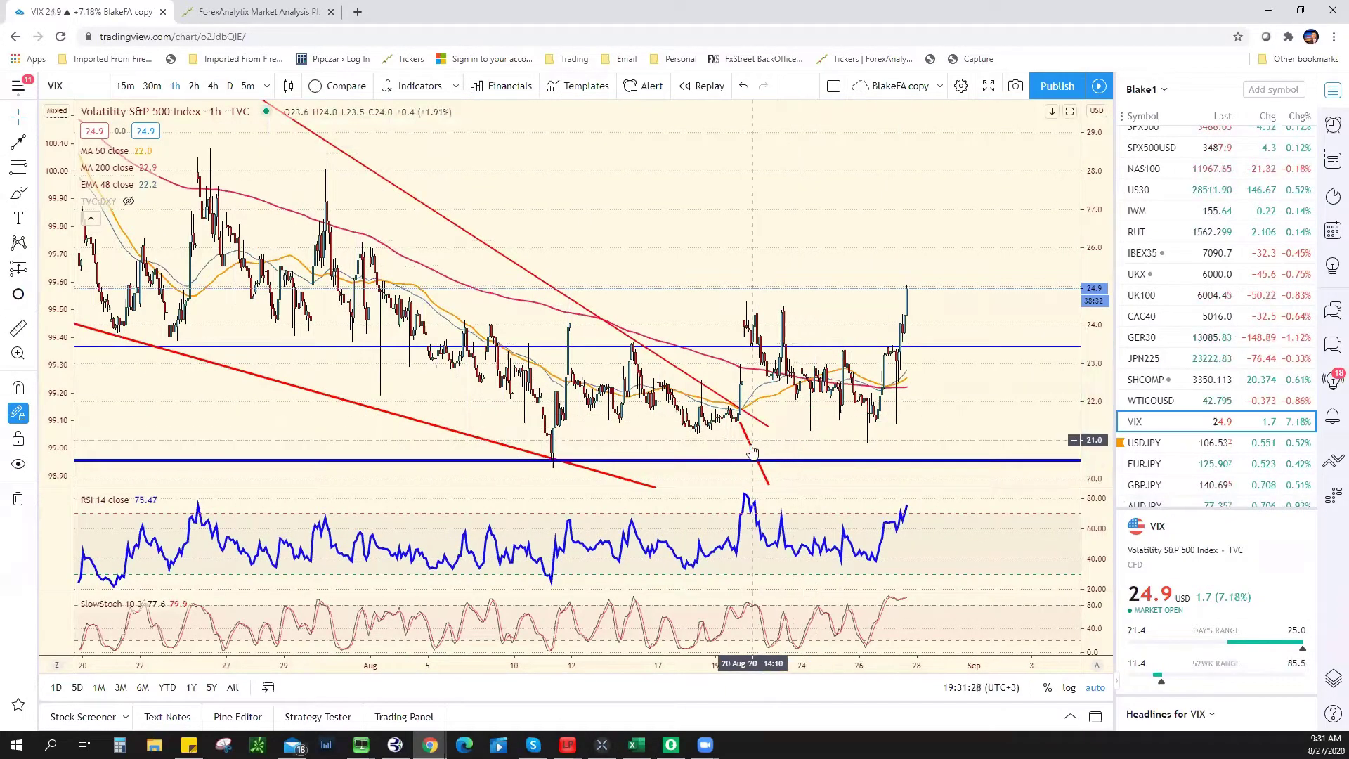
{"action": "scroll", "coordinate": [986, 368], "scroll_direction": "down", "scroll_amount": 5}
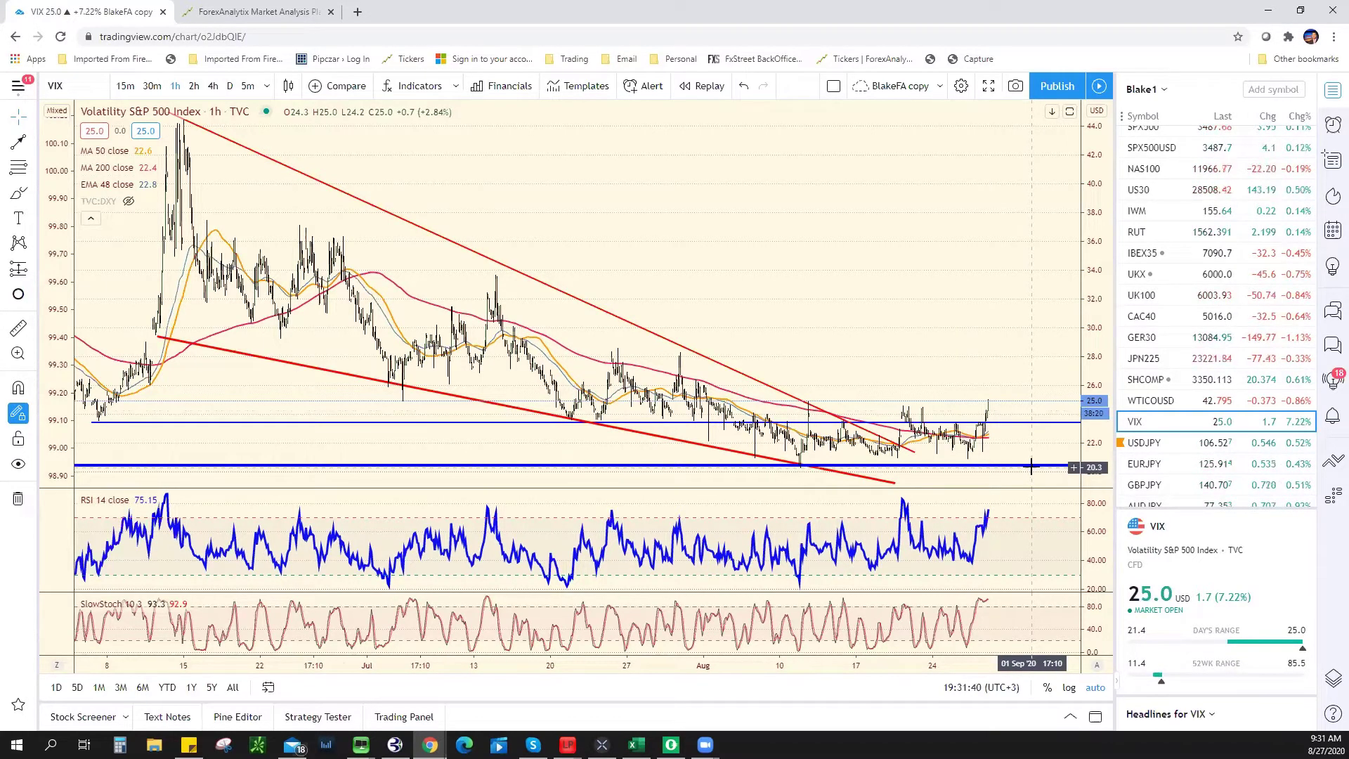
{"action": "scroll", "coordinate": [907, 401], "scroll_direction": "up", "scroll_amount": 4}
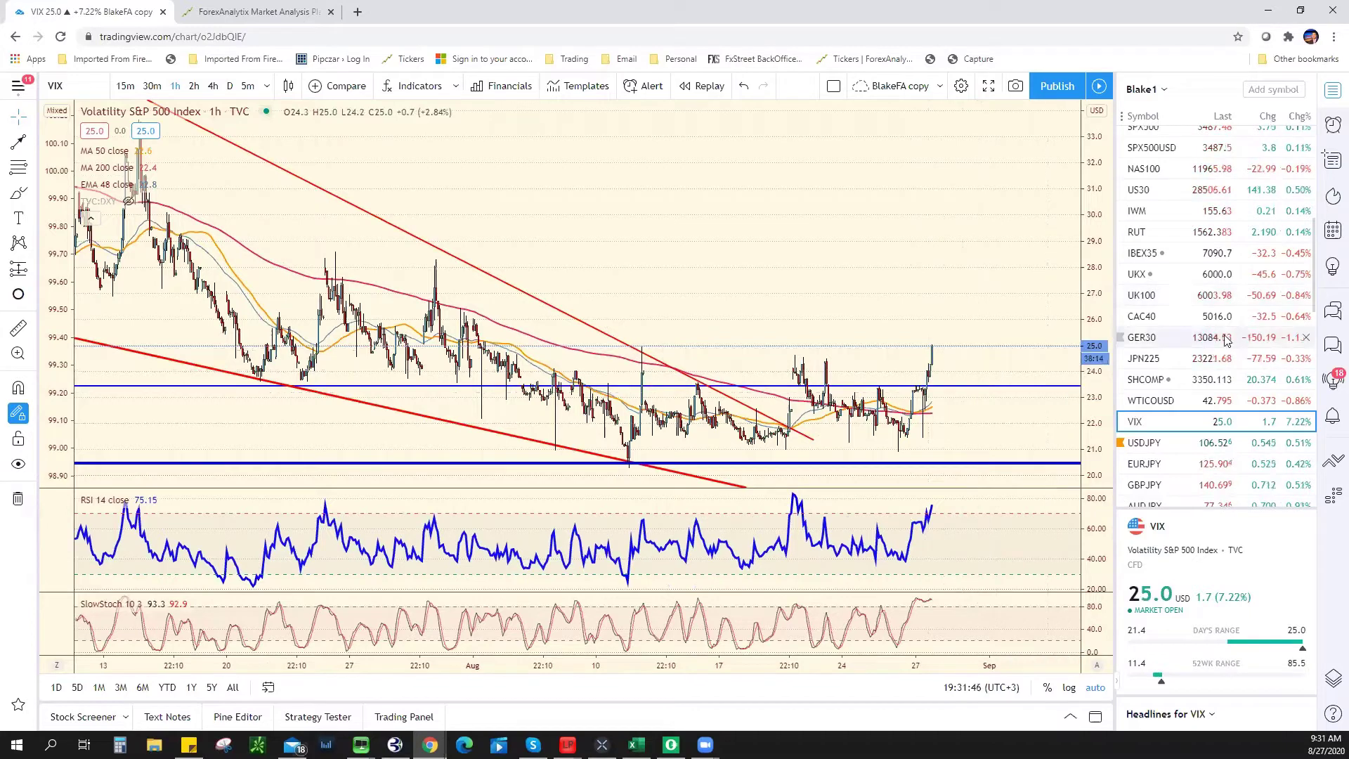
{"action": "scroll", "coordinate": [1208, 288], "scroll_direction": "up", "scroll_amount": 3}
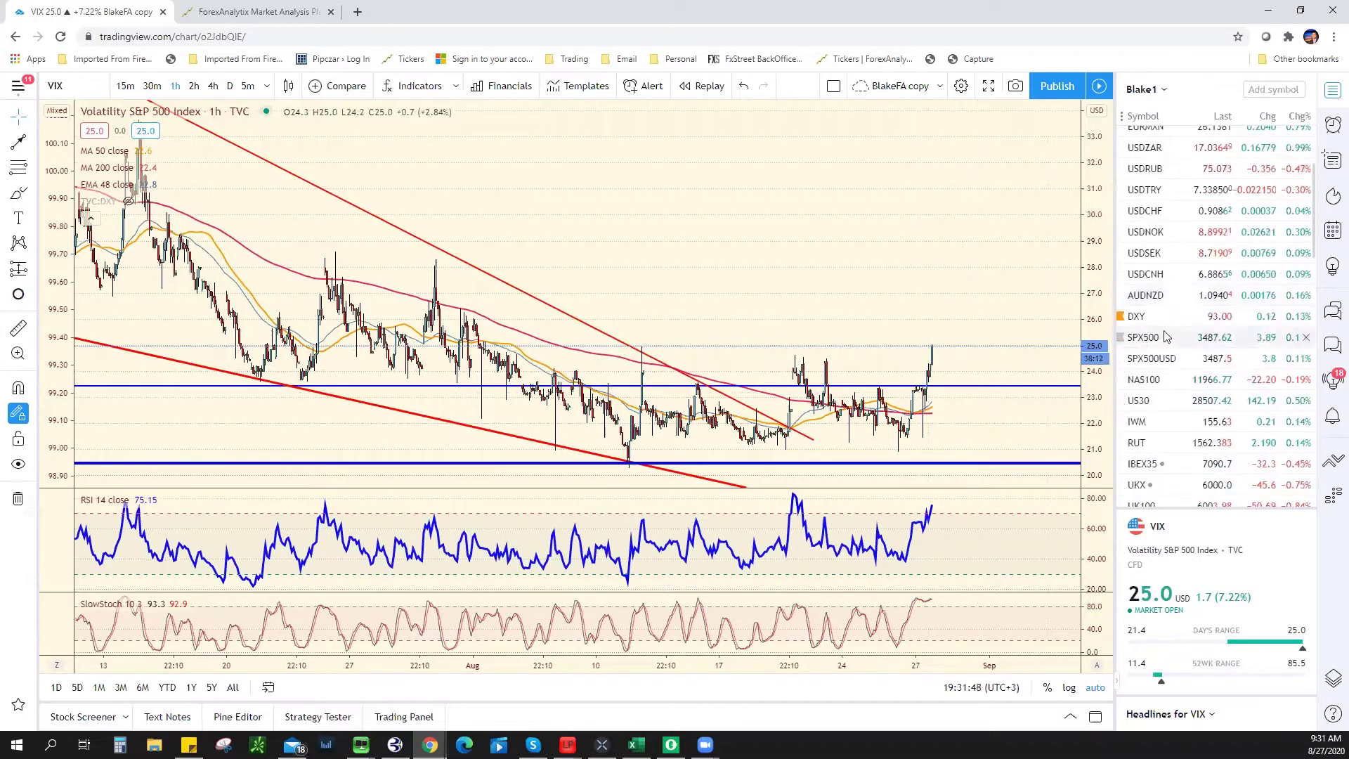
{"action": "scroll", "coordinate": [1189, 253], "scroll_direction": "up", "scroll_amount": 2}
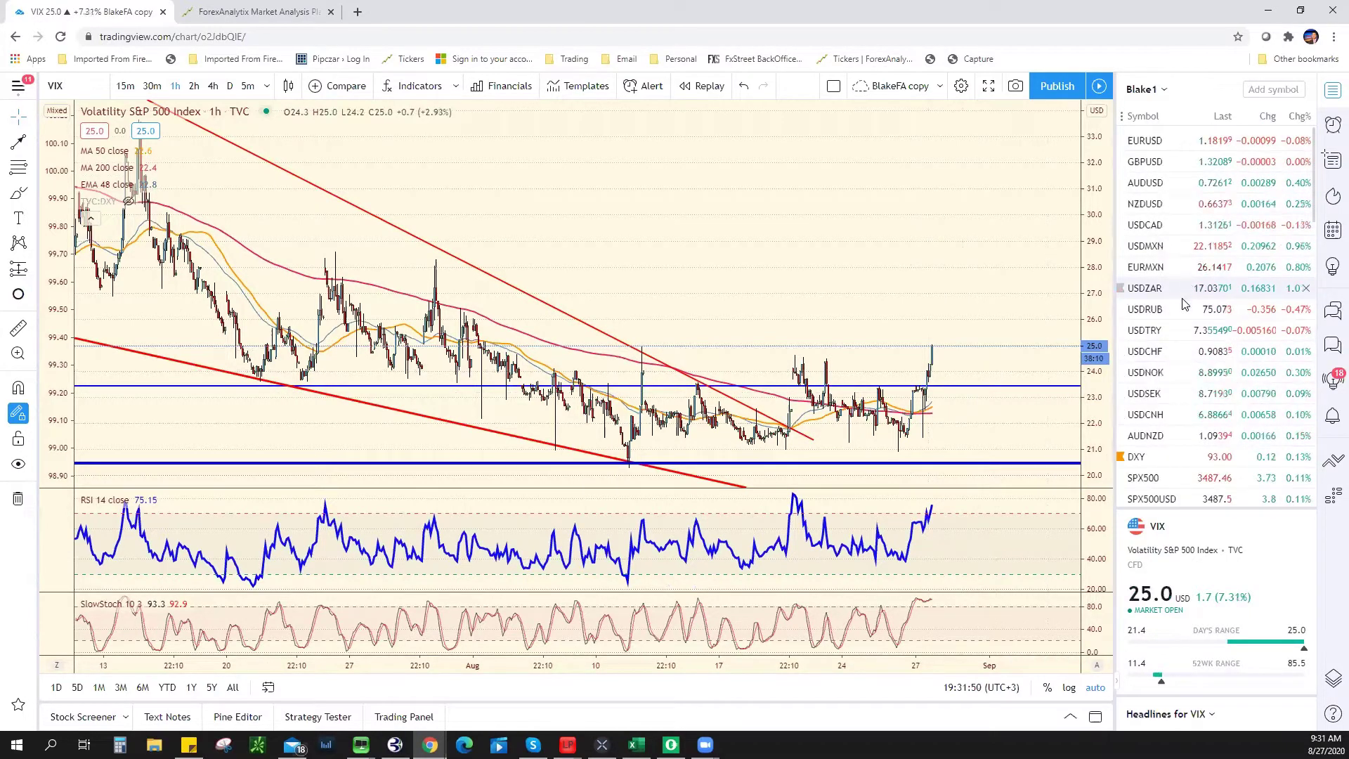
Open the XAUUSD gold chart from the watchlist
{"action": "scroll", "coordinate": [1177, 361], "scroll_direction": "down", "scroll_amount": 10}
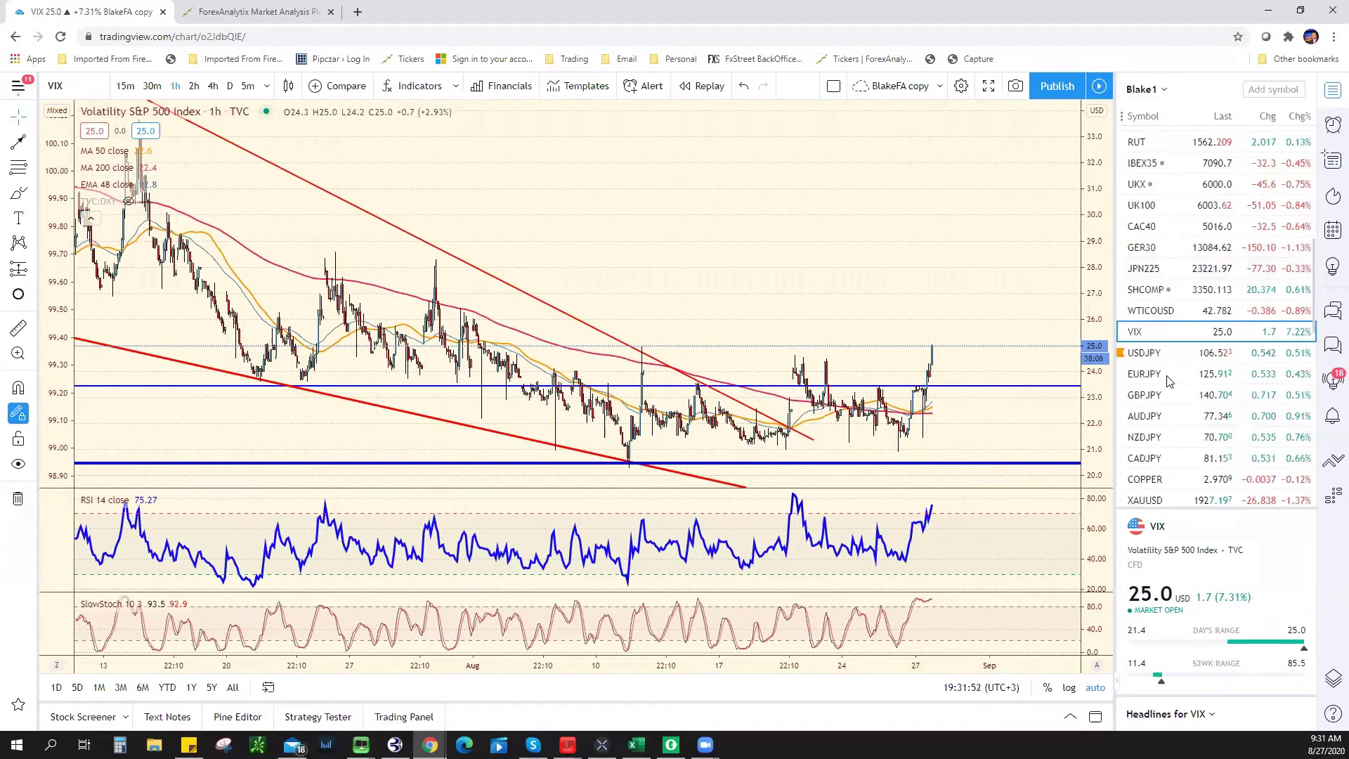
{"action": "scroll", "coordinate": [1173, 314], "scroll_direction": "down", "scroll_amount": 3}
{"action": "left_click", "coordinate": [1173, 312]}
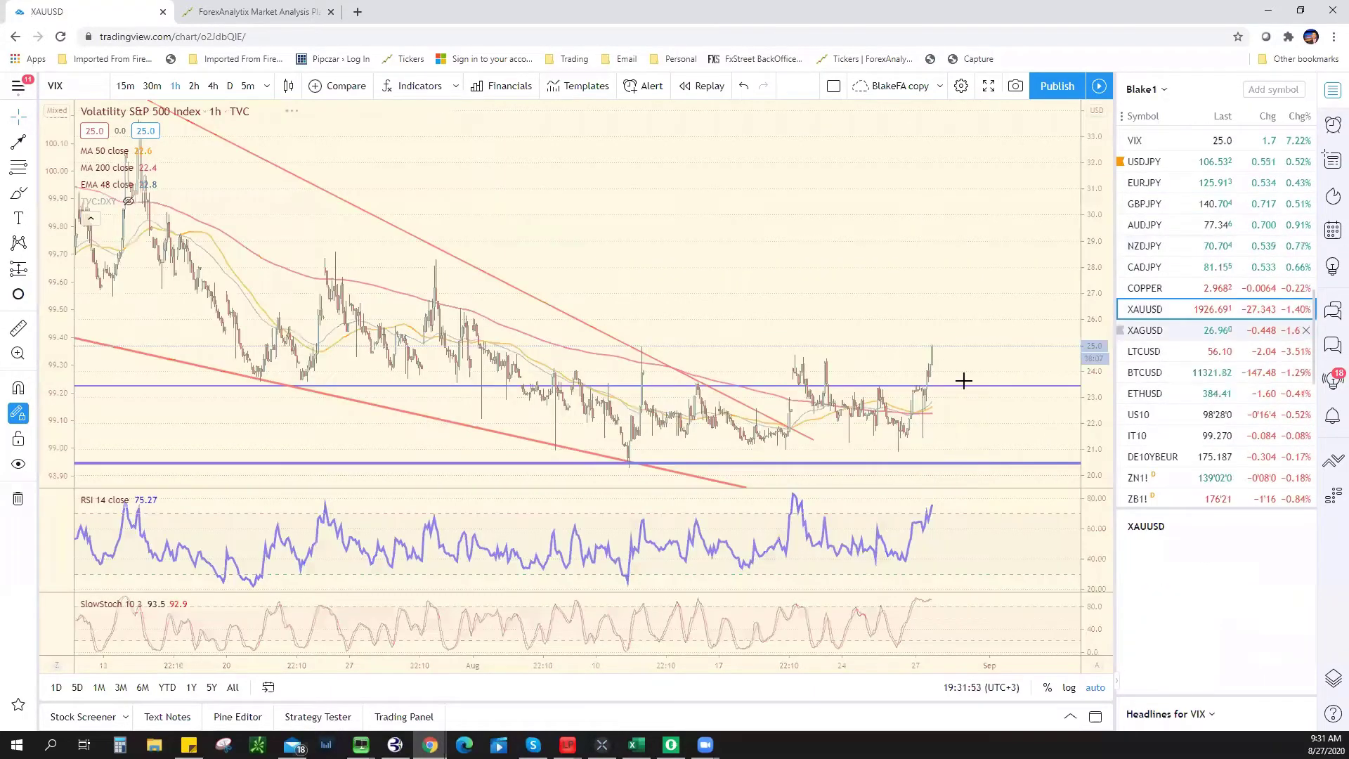
Open the US10Y 10-year government bond yield chart from the watchlist
{"action": "scroll", "coordinate": [948, 375], "scroll_direction": "up", "scroll_amount": 2}
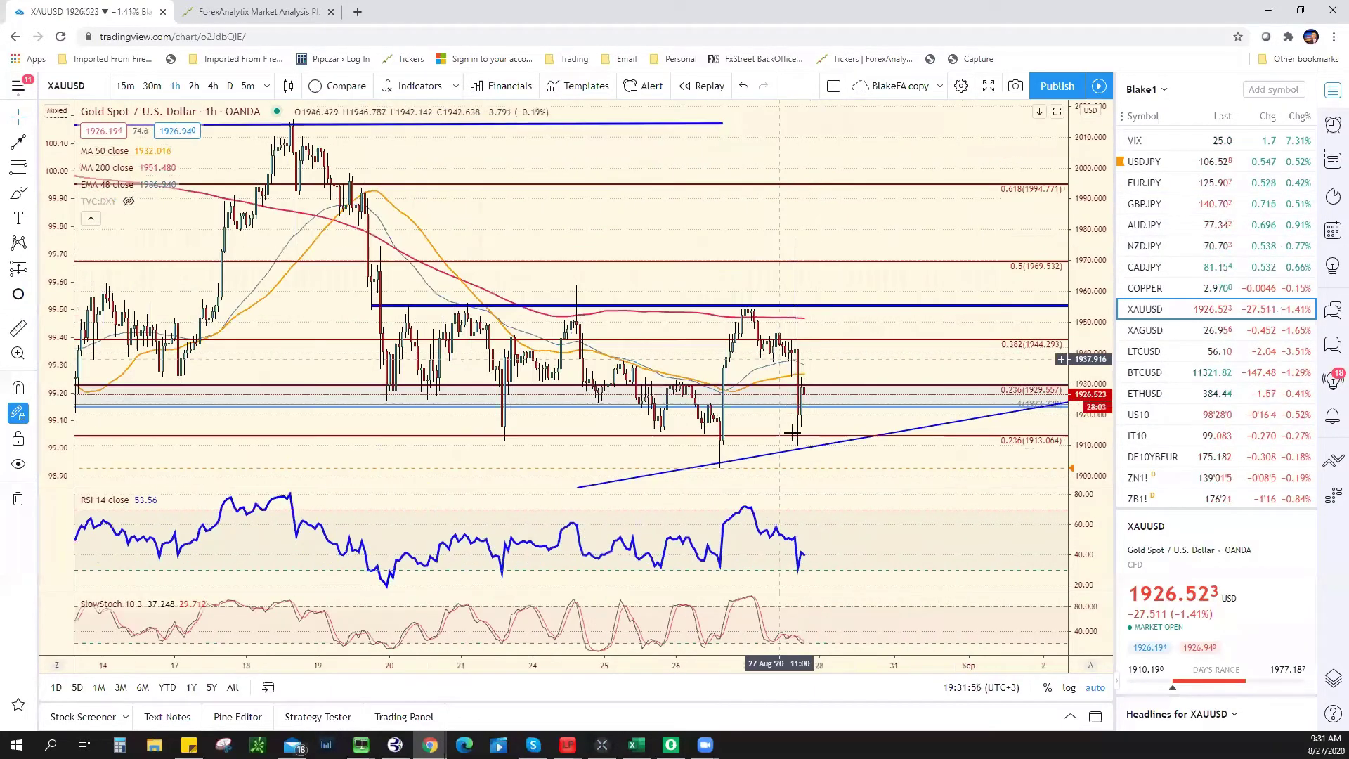
{"action": "scroll", "coordinate": [803, 459], "scroll_direction": "down", "scroll_amount": 1}
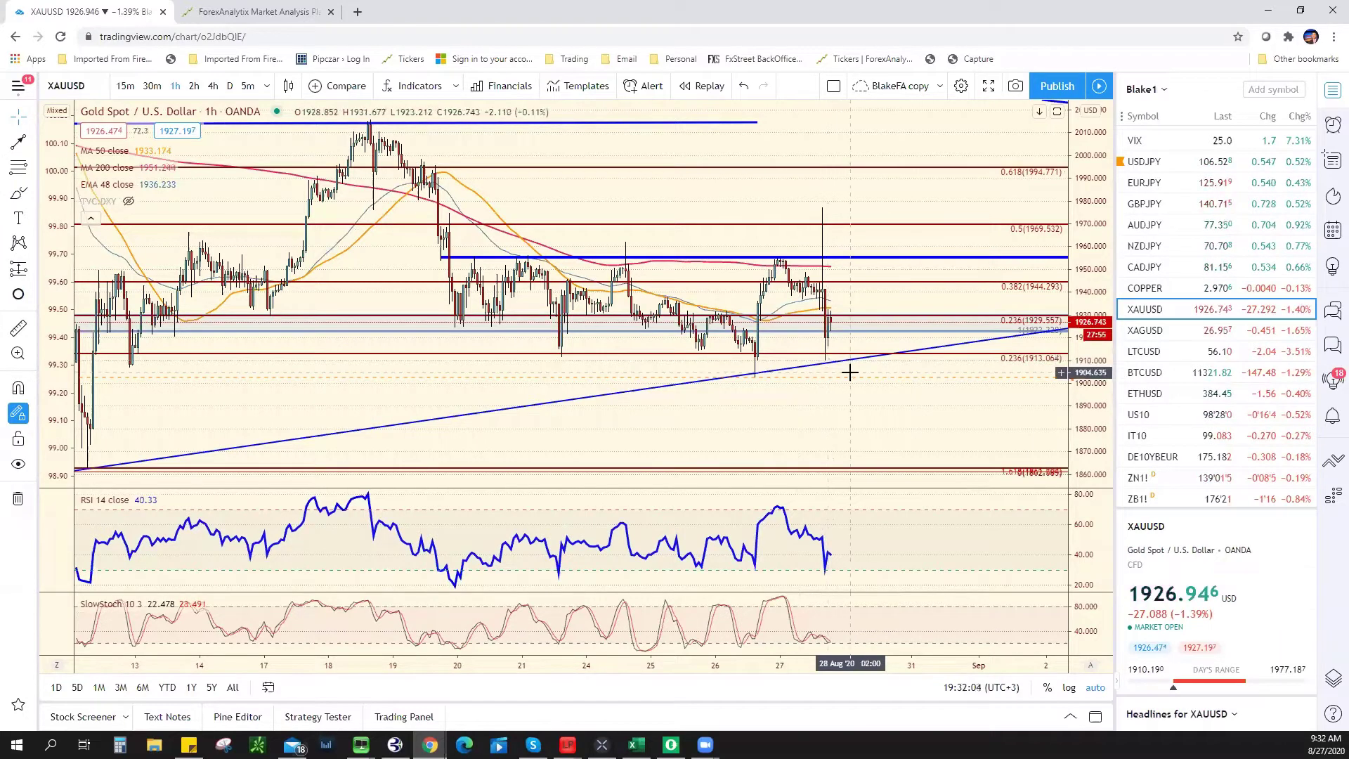
{"action": "scroll", "coordinate": [849, 377], "scroll_direction": "down", "scroll_amount": 3}
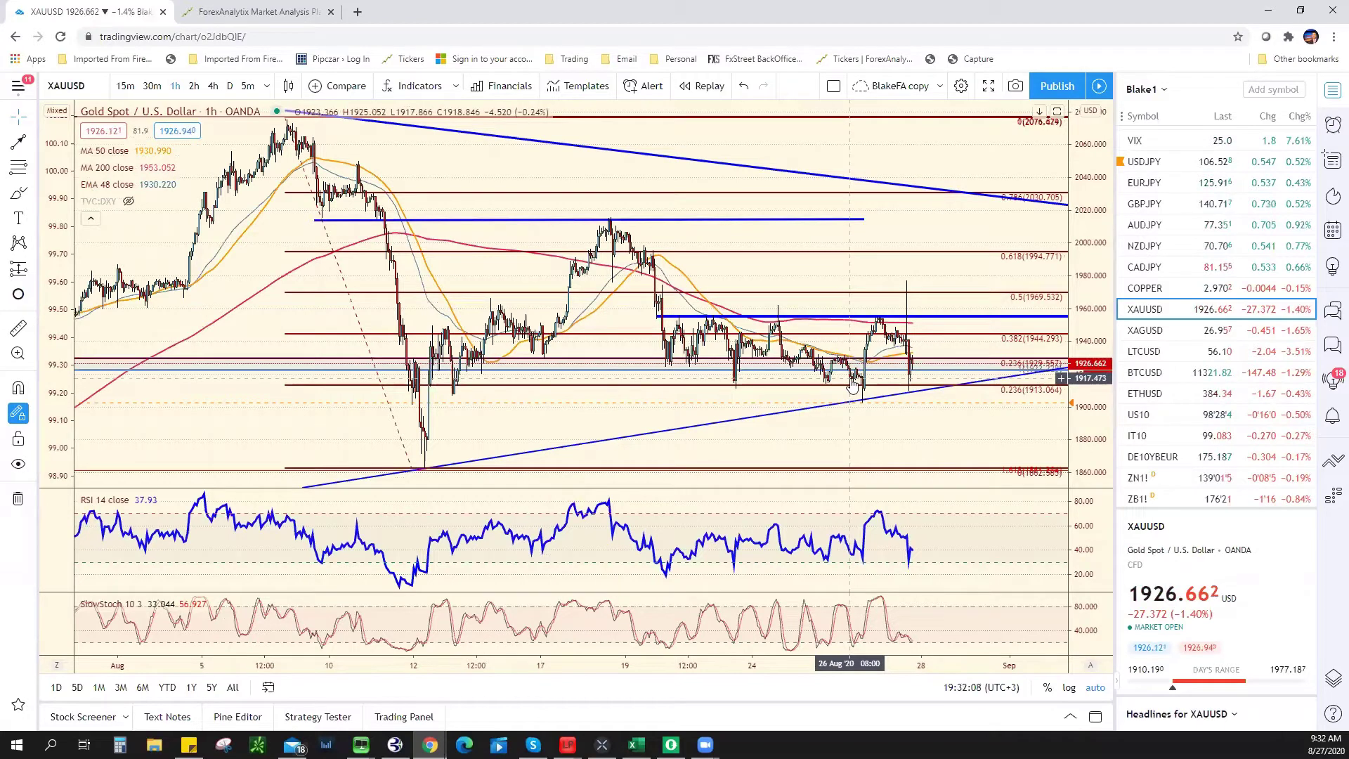
{"action": "scroll", "coordinate": [1198, 404], "scroll_direction": "down", "scroll_amount": 2}
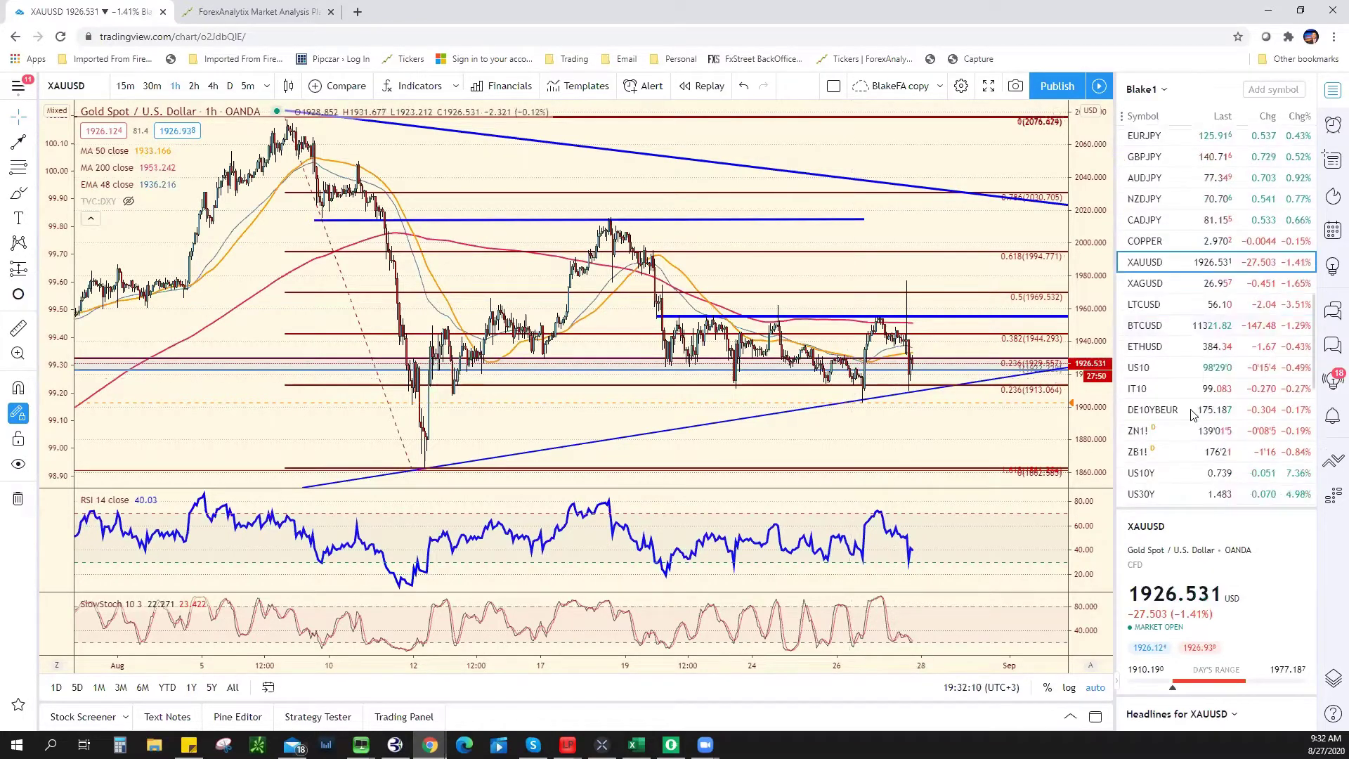
{"action": "left_click", "coordinate": [1178, 385]}
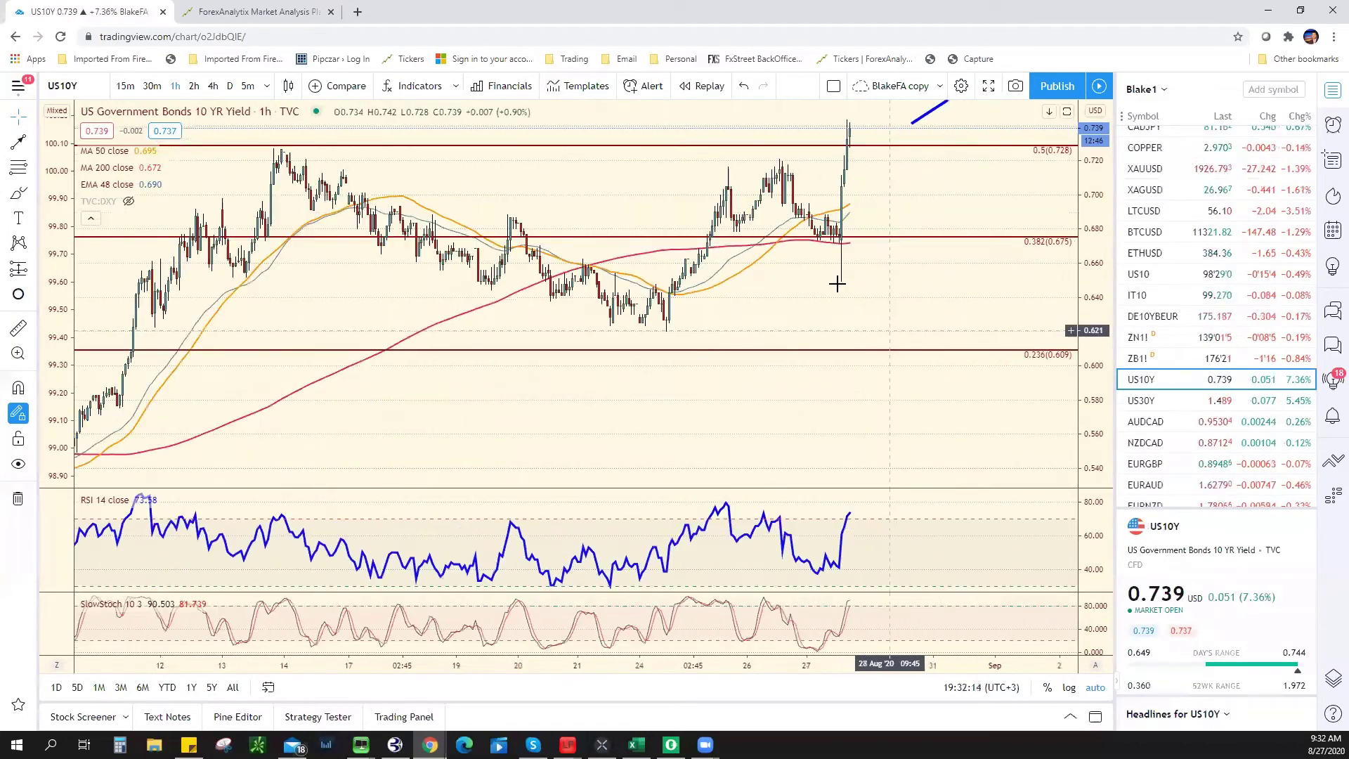
Put US10Y on the 4h timeframe and load EURUSD from the top of the watchlist
{"action": "scroll", "coordinate": [833, 281], "scroll_direction": "down", "scroll_amount": 1}
{"action": "left_click", "coordinate": [213, 85]}
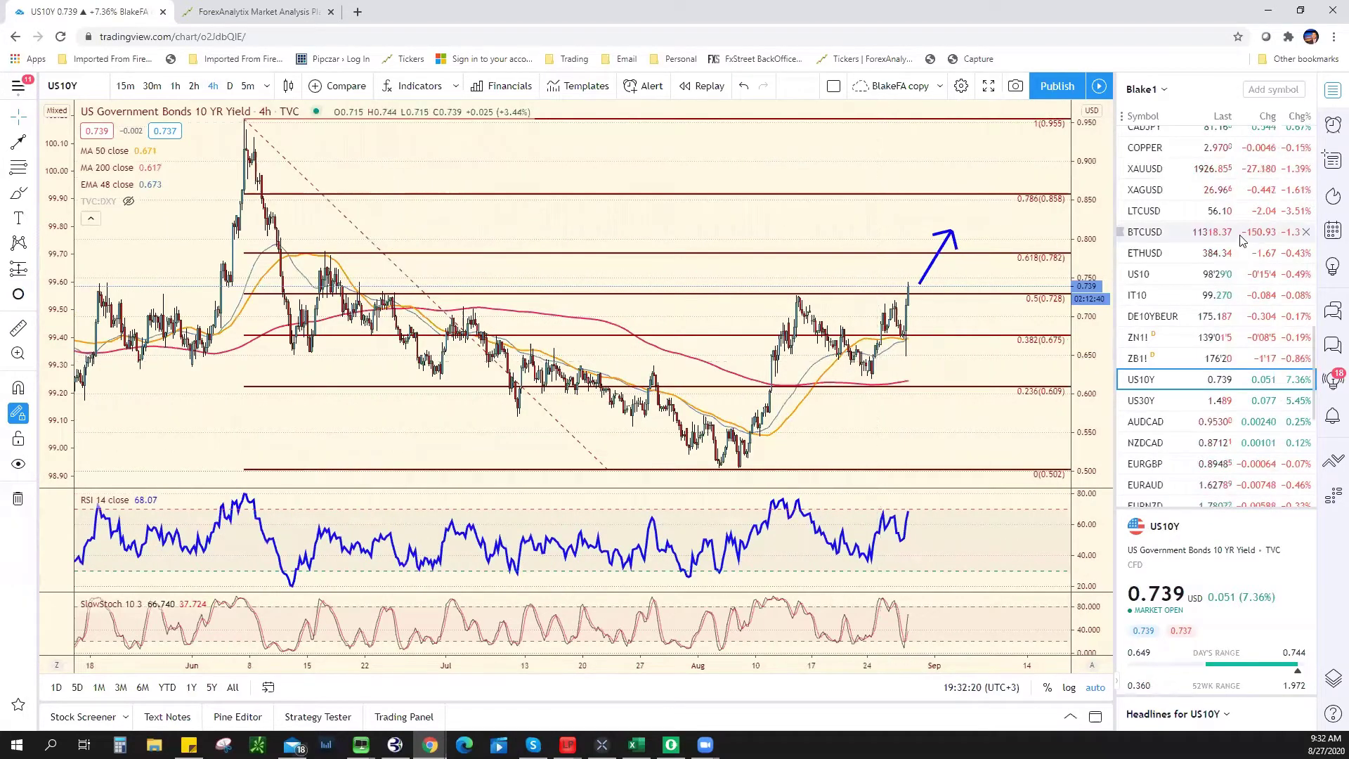
{"action": "scroll", "coordinate": [1236, 211], "scroll_direction": "up", "scroll_amount": 10}
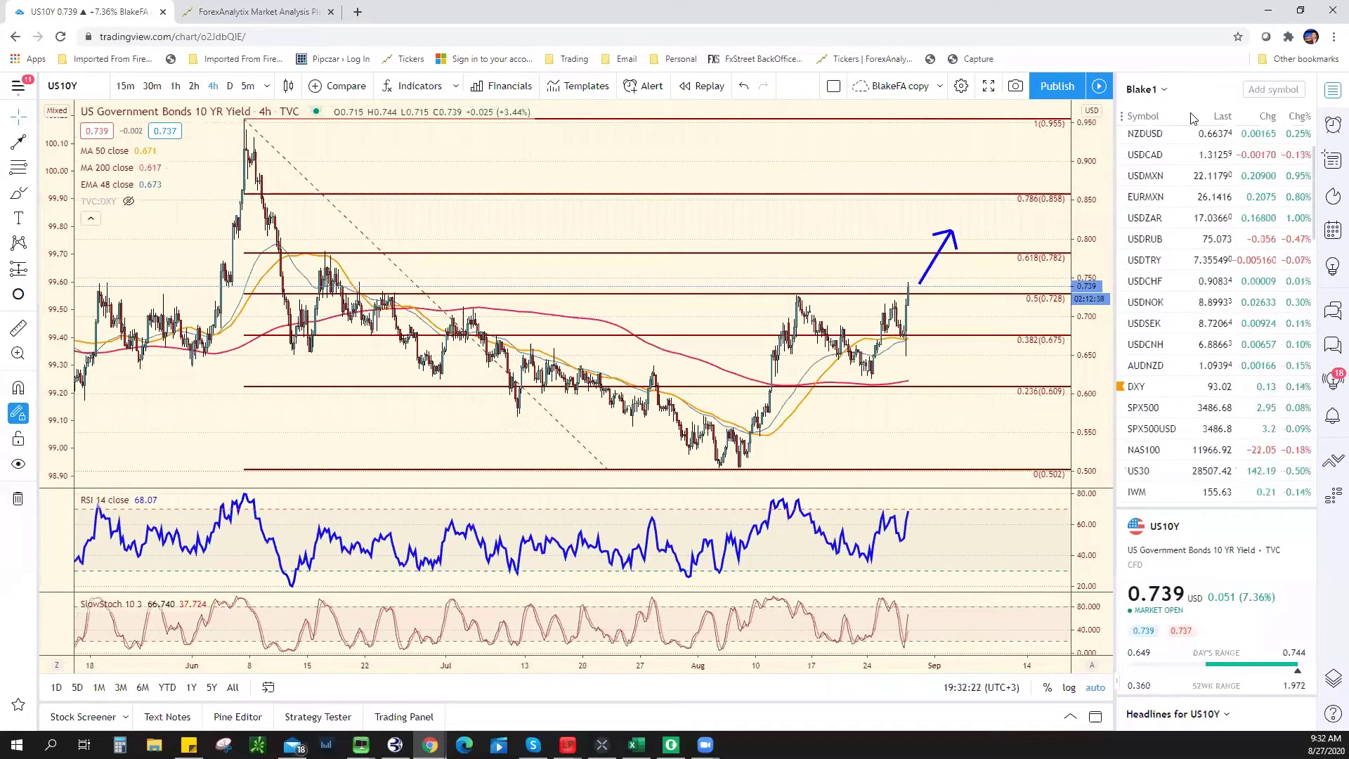
{"action": "scroll", "coordinate": [1212, 172], "scroll_direction": "up", "scroll_amount": 5}
{"action": "left_click", "coordinate": [1180, 140]}
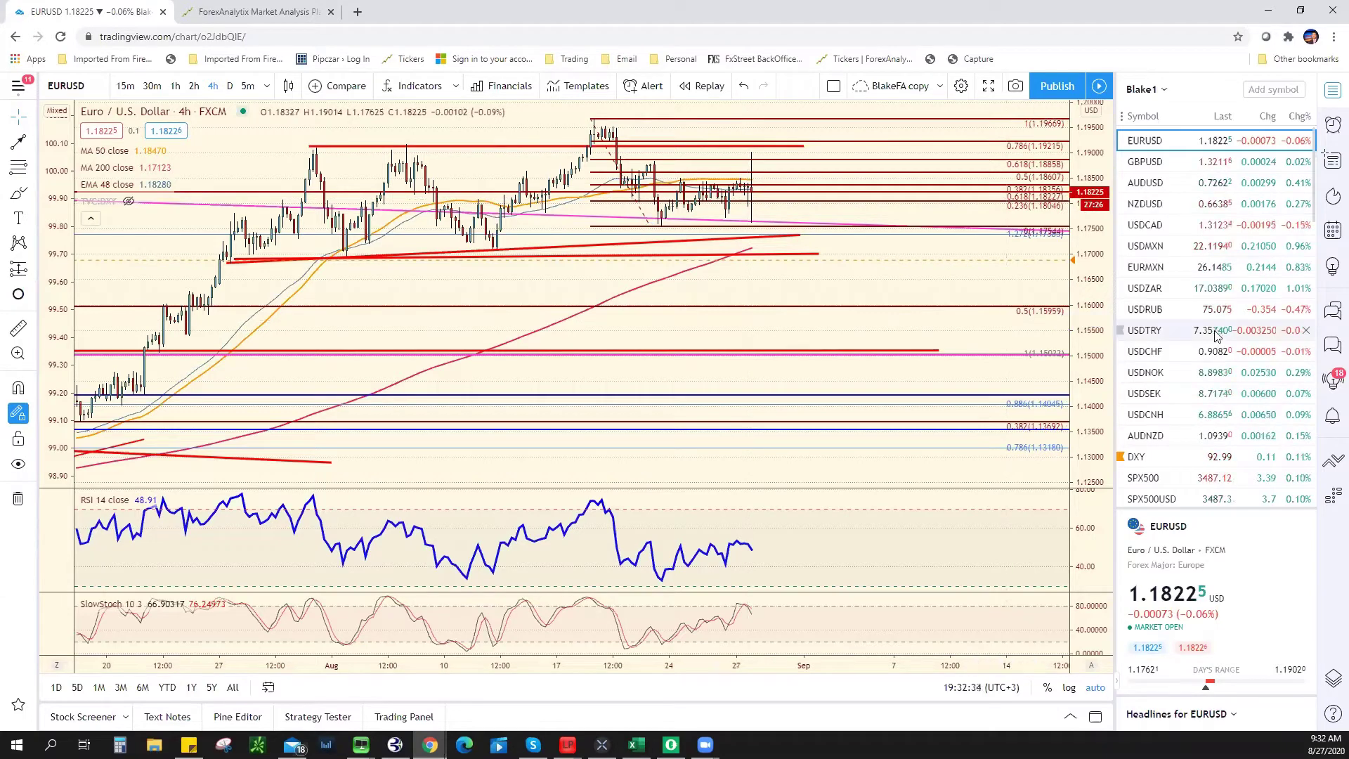
Open the AUDJPY chart from the watchlist
{"action": "scroll", "coordinate": [1217, 335], "scroll_direction": "down", "scroll_amount": 5}
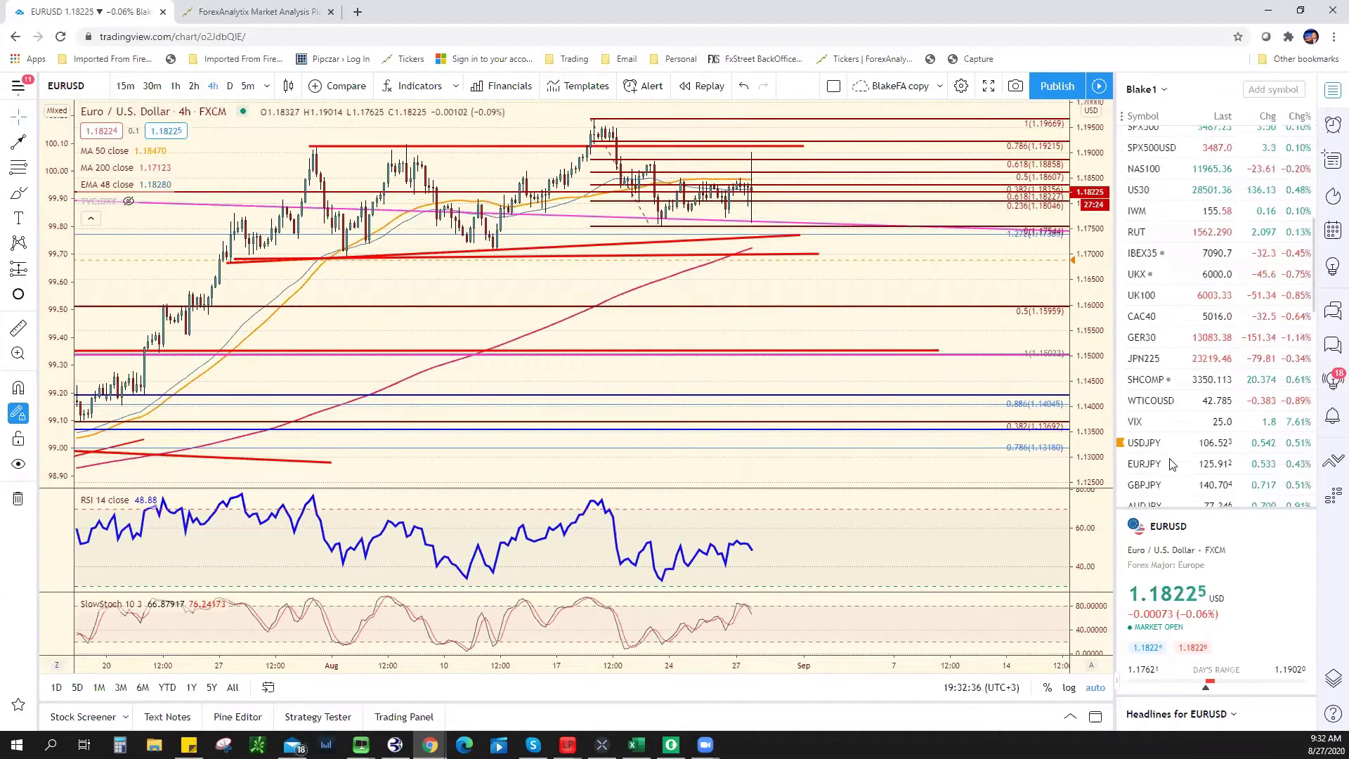
{"action": "scroll", "coordinate": [1173, 460], "scroll_direction": "down", "scroll_amount": 1}
{"action": "left_click", "coordinate": [1180, 436]}
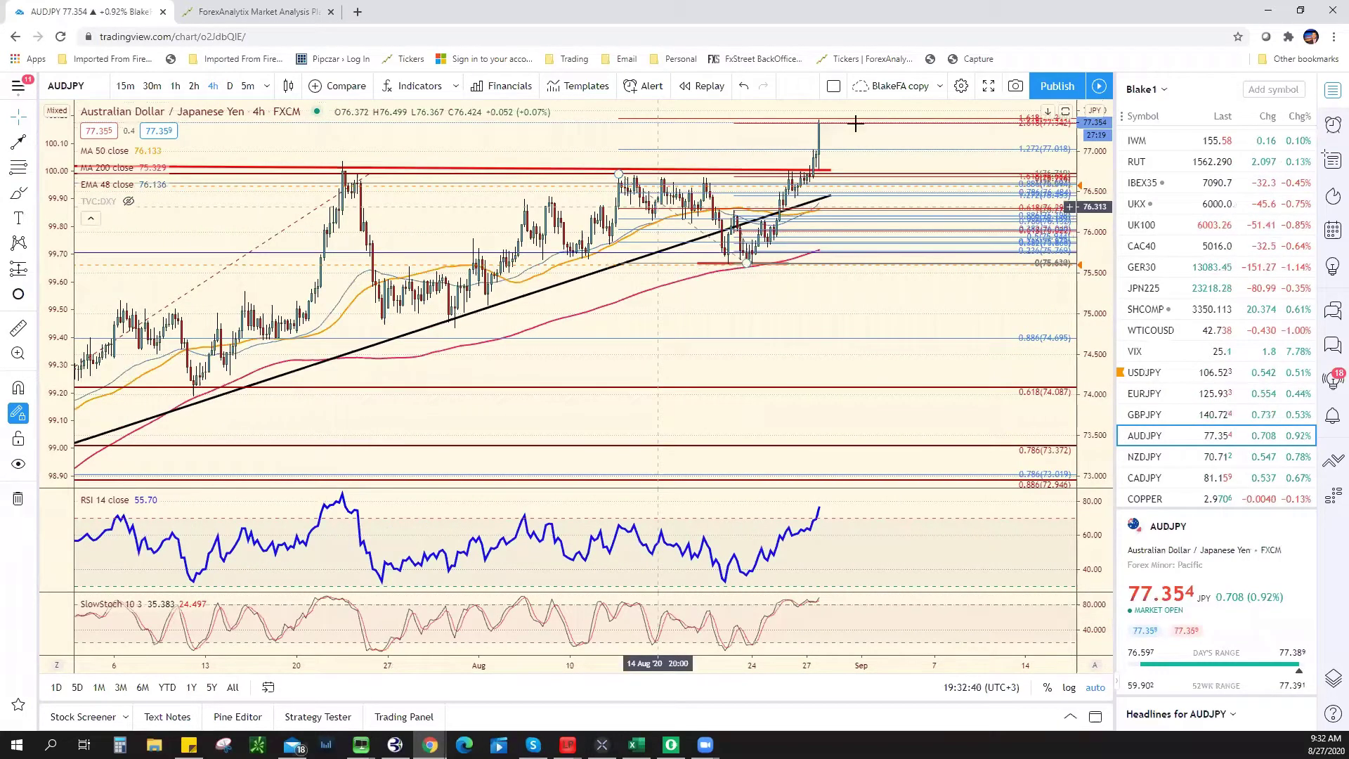
Delete the lower Fibonacci retracement and switch AUDJPY to daily bars
{"action": "scroll", "coordinate": [878, 130], "scroll_direction": "down", "scroll_amount": 2}
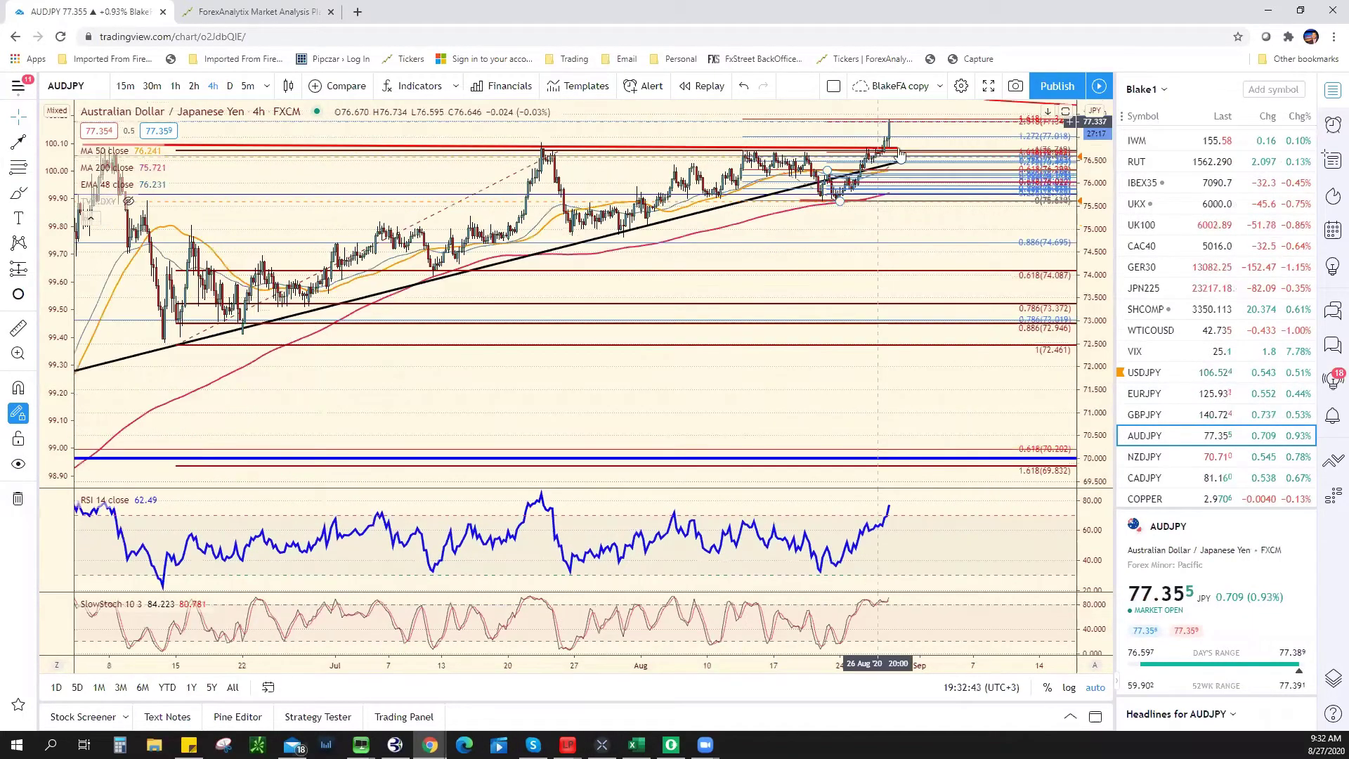
{"action": "scroll", "coordinate": [899, 155], "scroll_direction": "down", "scroll_amount": 2}
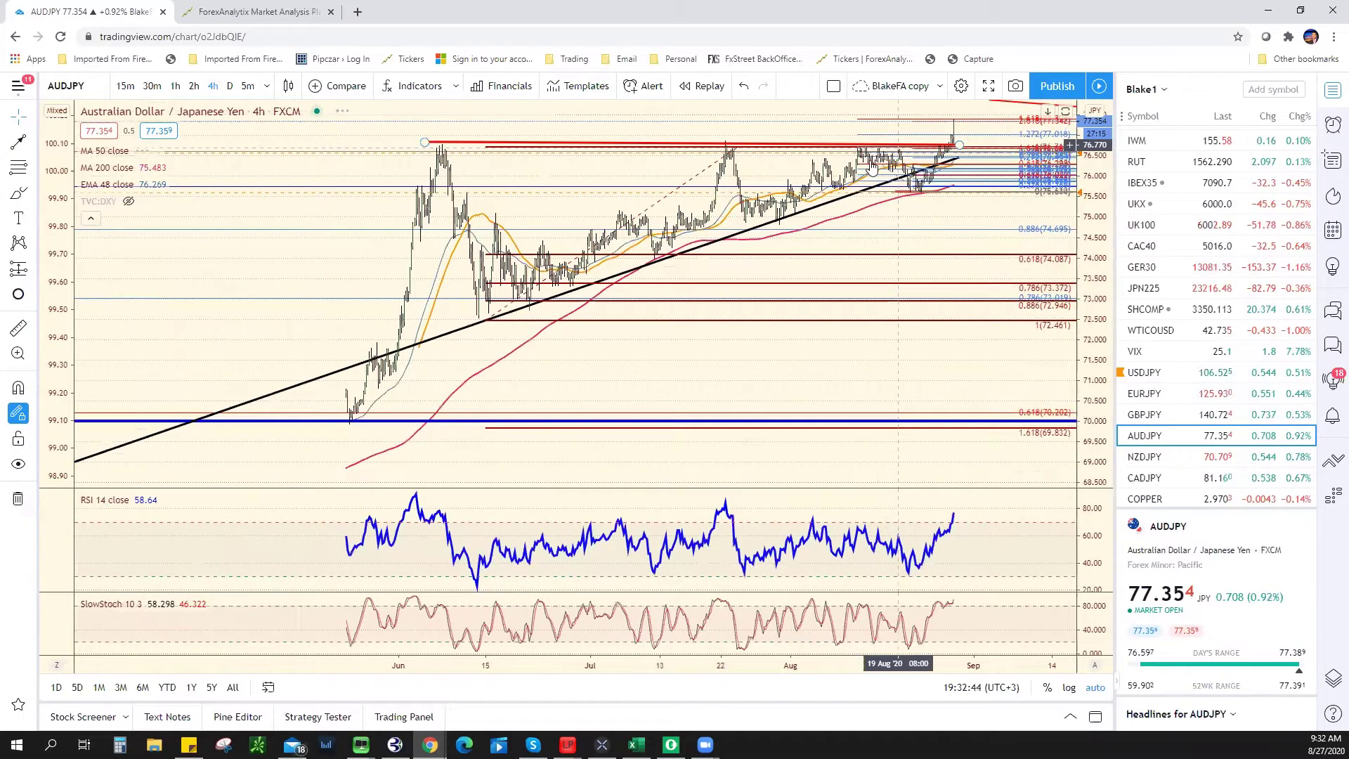
{"action": "scroll", "coordinate": [871, 169], "scroll_direction": "up", "scroll_amount": 2}
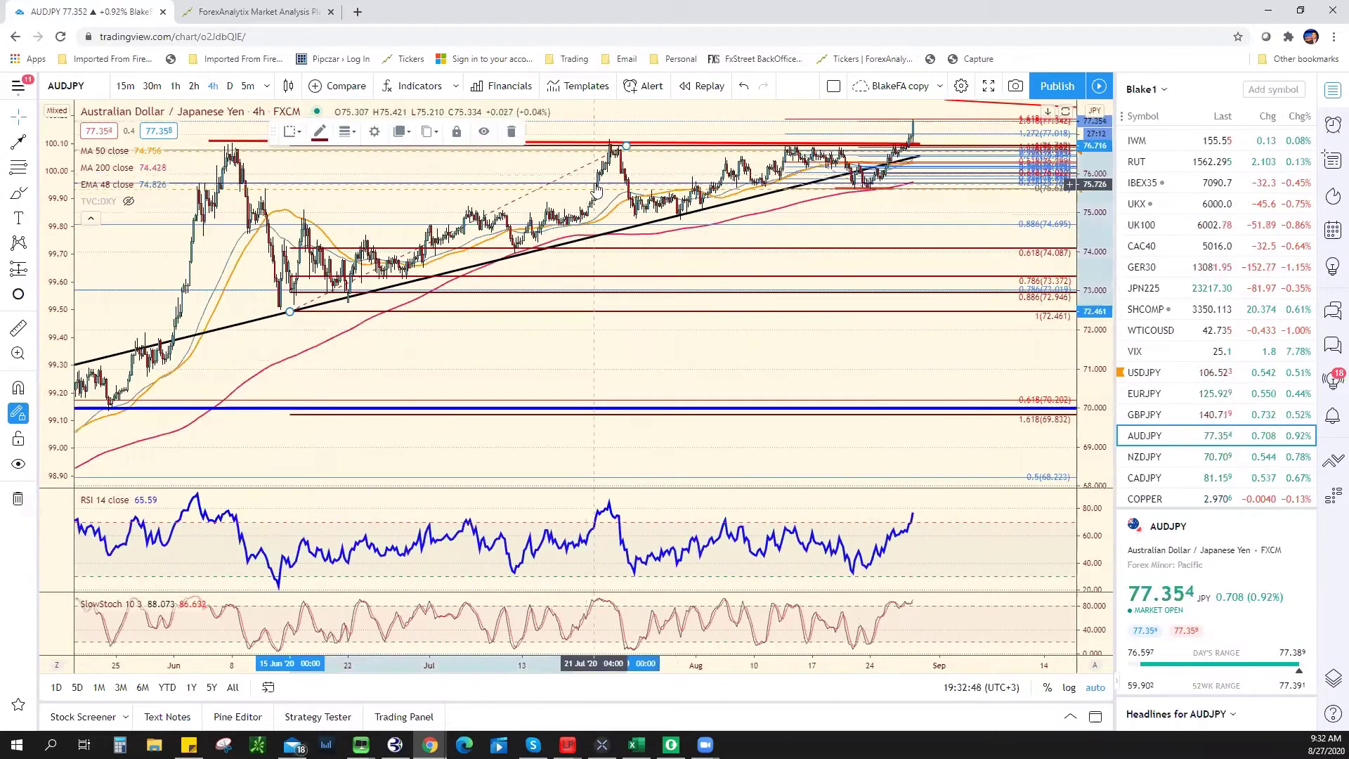
{"action": "left_click", "coordinate": [882, 186]}
{"action": "key", "text": "Delete"}
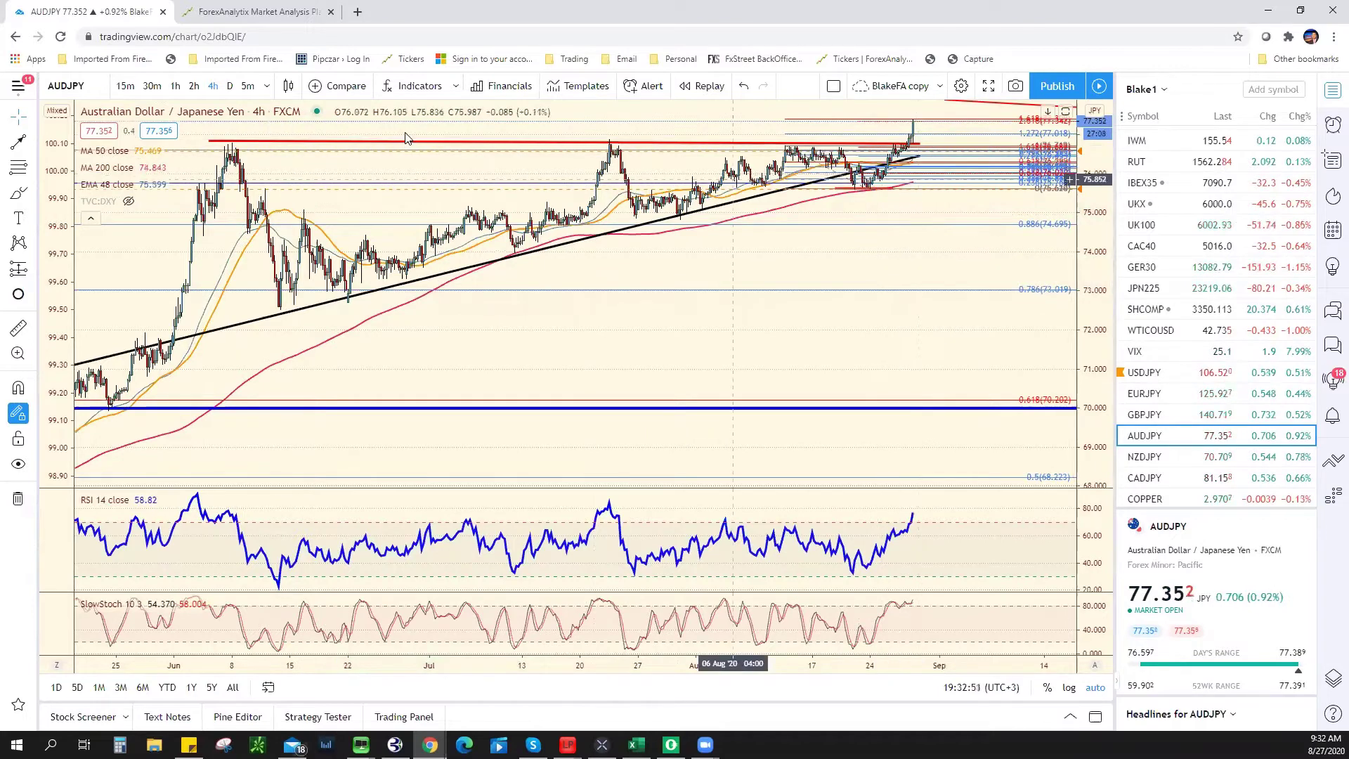
{"action": "left_click", "coordinate": [230, 85]}
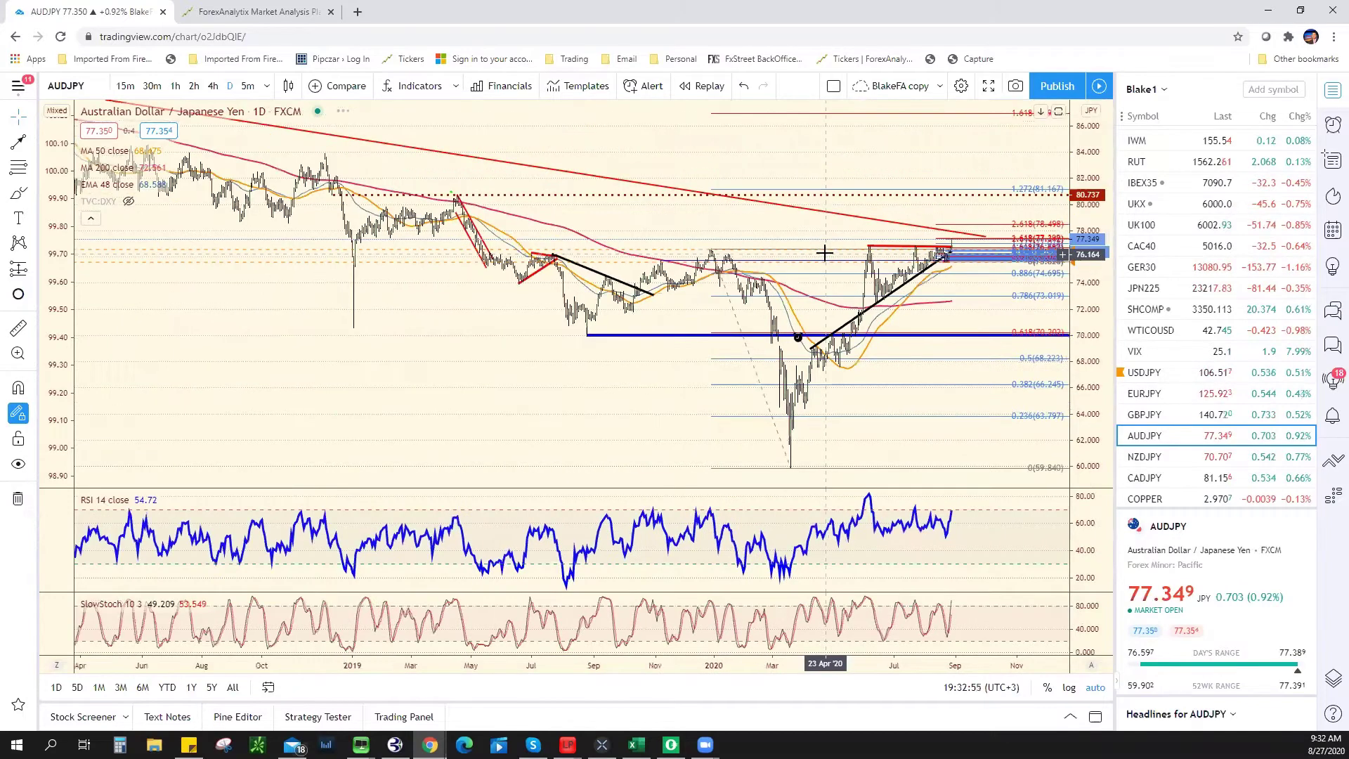
Lower the long red downward trendline's right end to about 77.2 on daily AUDJPY
{"action": "scroll", "coordinate": [946, 249], "scroll_direction": "down", "scroll_amount": 2}
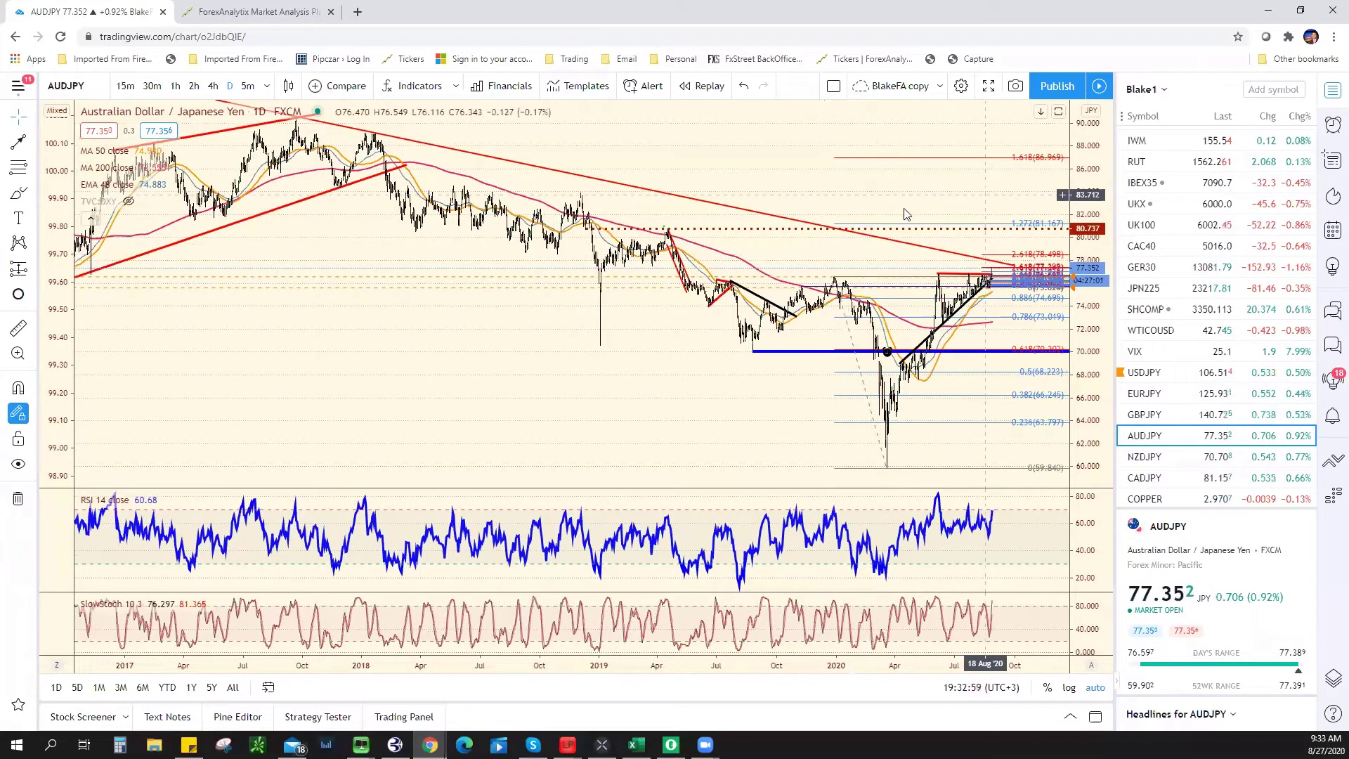
{"action": "left_click", "coordinate": [934, 261]}
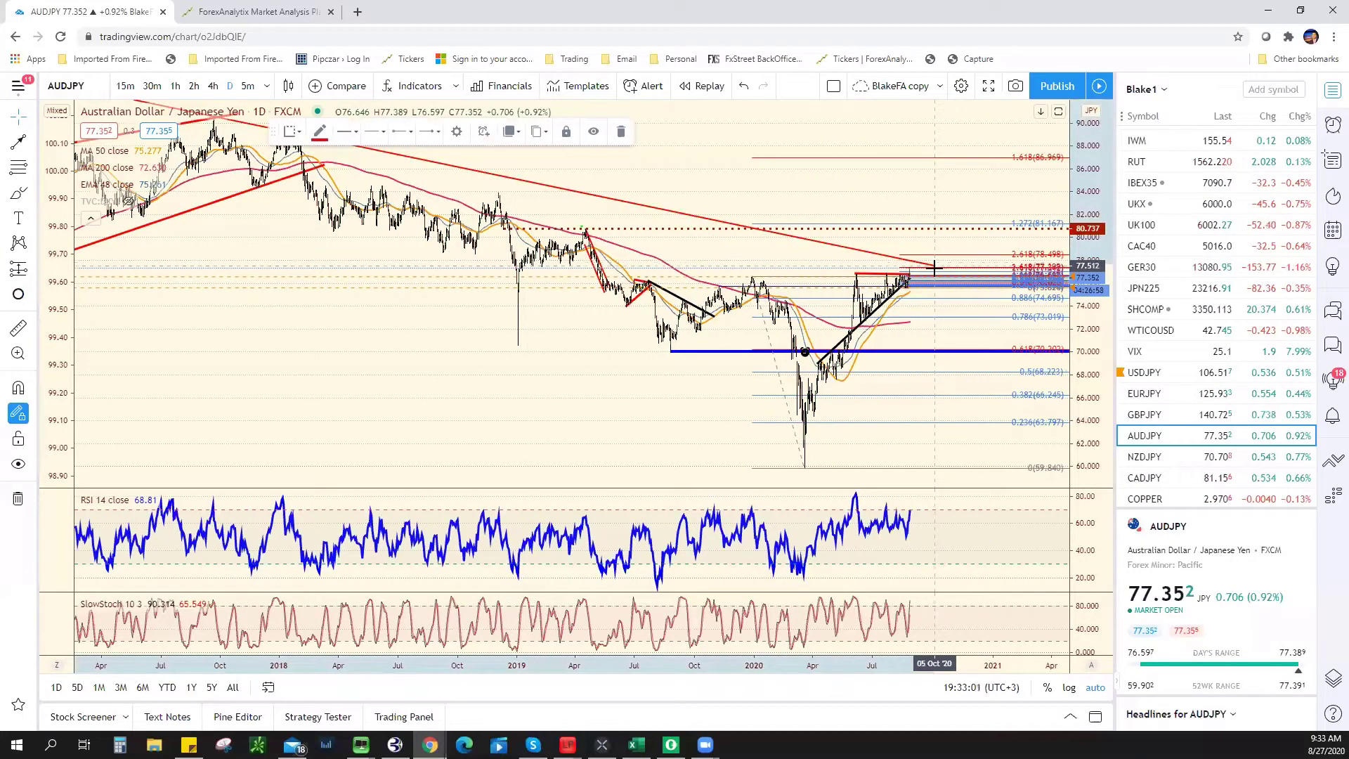
{"action": "left_click_drag", "start_coordinate": [937, 274], "coordinate": [938, 267]}
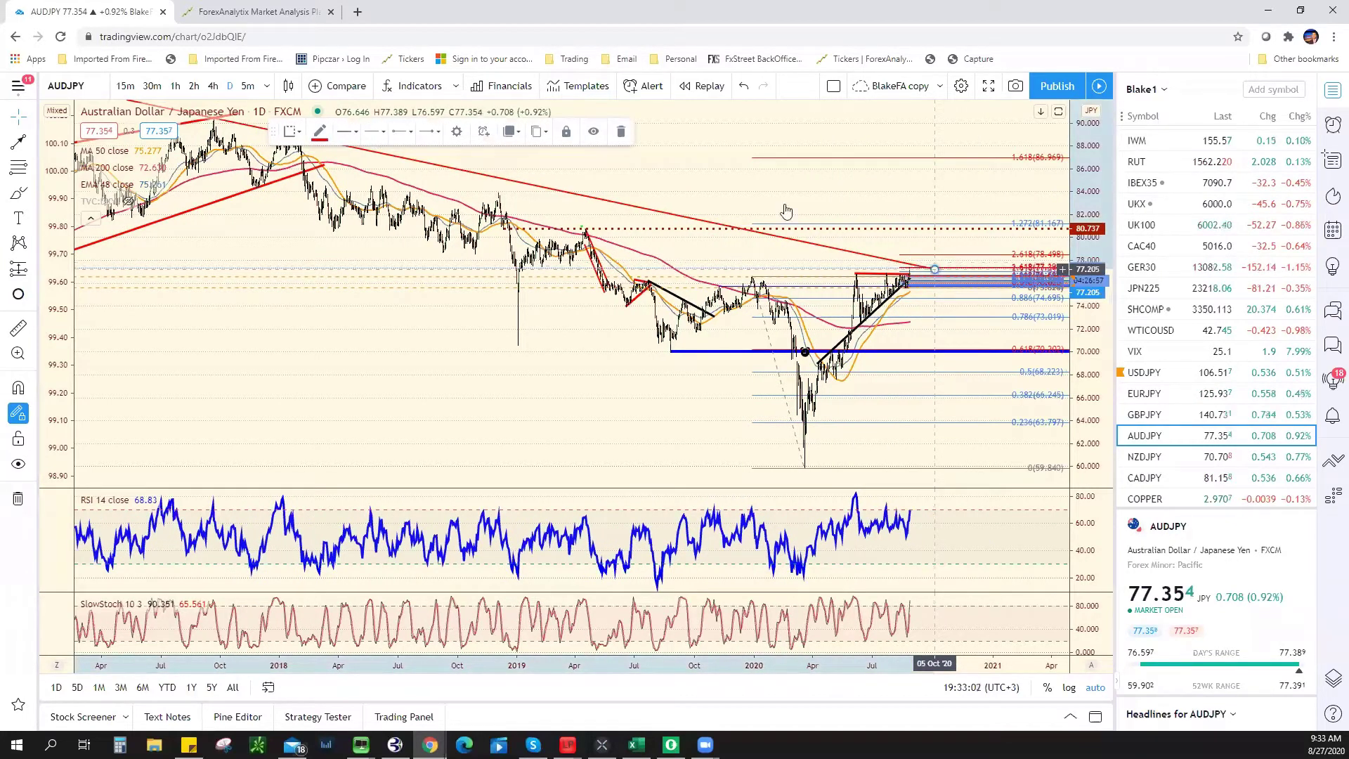
{"action": "scroll", "coordinate": [786, 211], "scroll_direction": "up", "scroll_amount": 1}
{"action": "scroll", "coordinate": [783, 235], "scroll_direction": "up", "scroll_amount": 1}
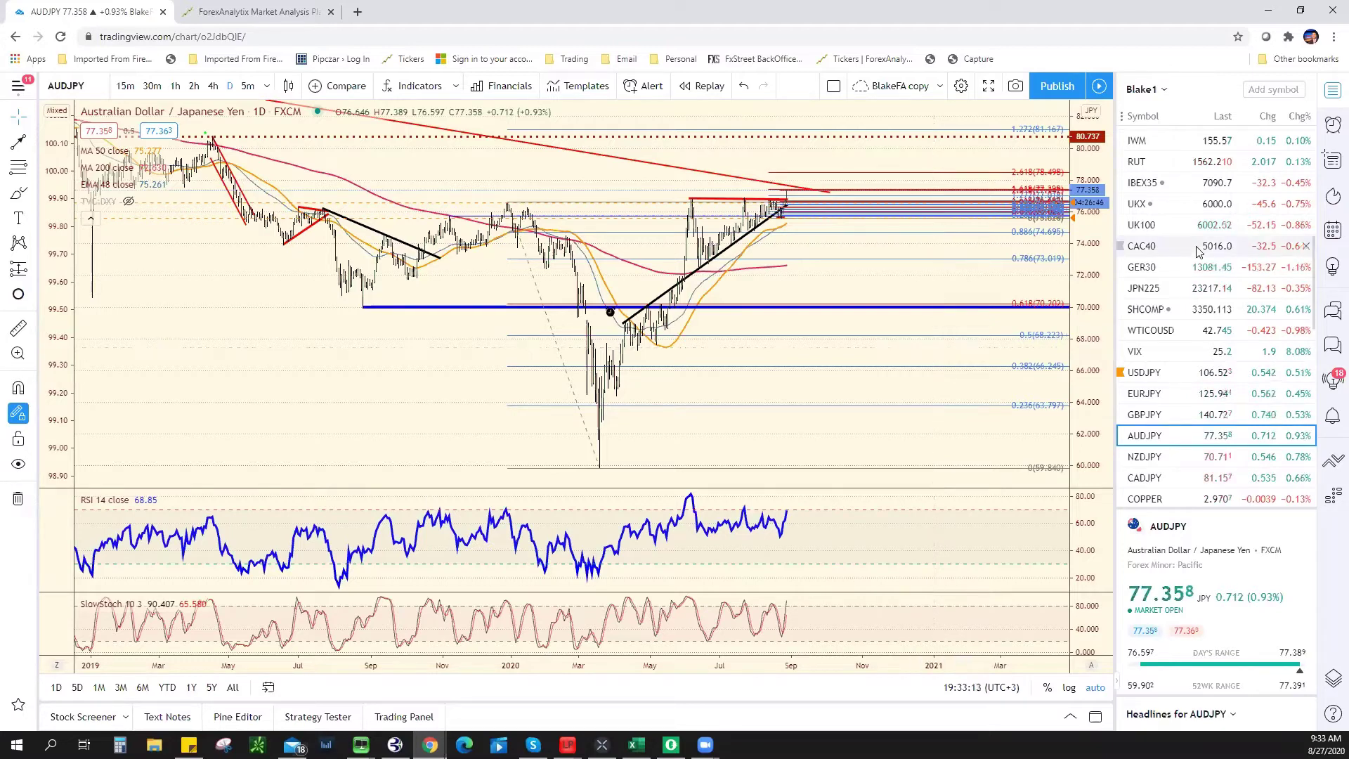
{"action": "scroll", "coordinate": [1187, 477], "scroll_direction": "up", "scroll_amount": 5}
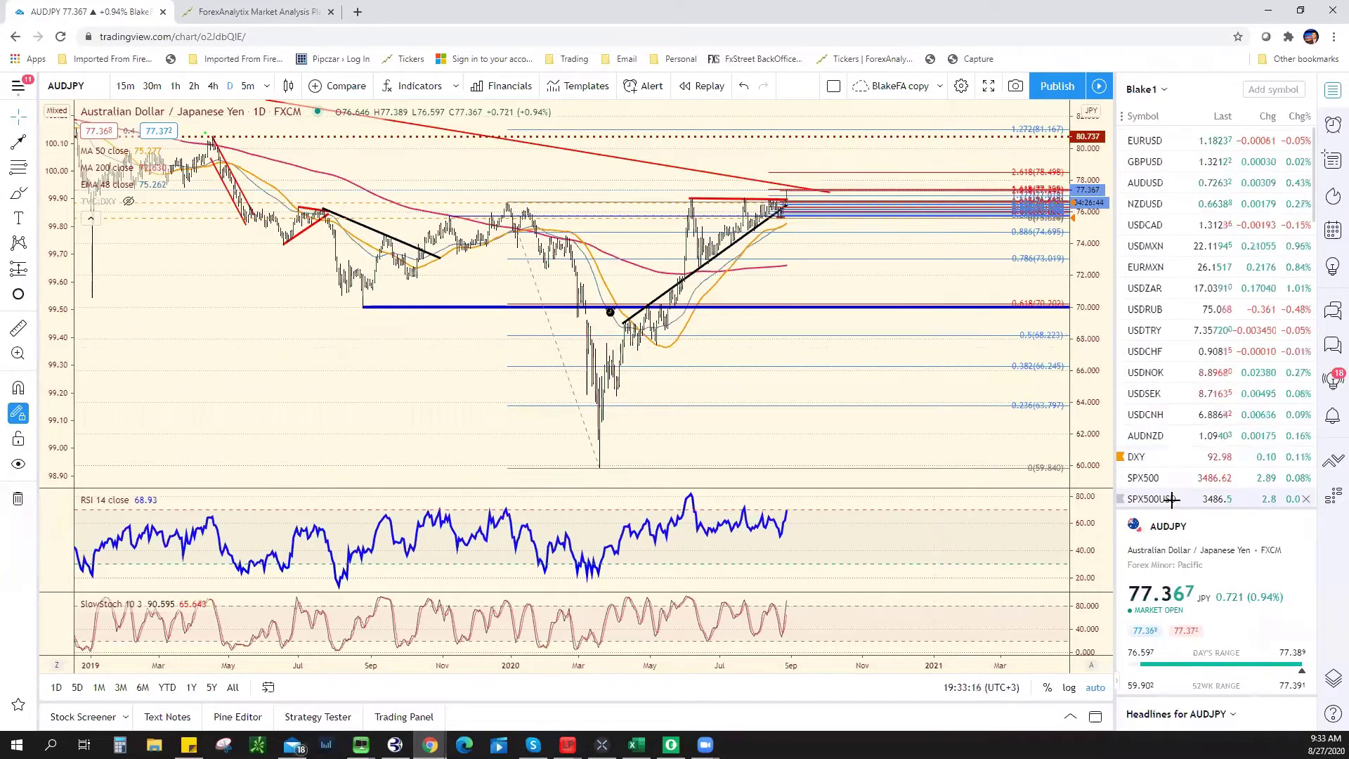
Open the S&P 500 chart and set the interval to 15
{"action": "left_click", "coordinate": [1170, 499]}
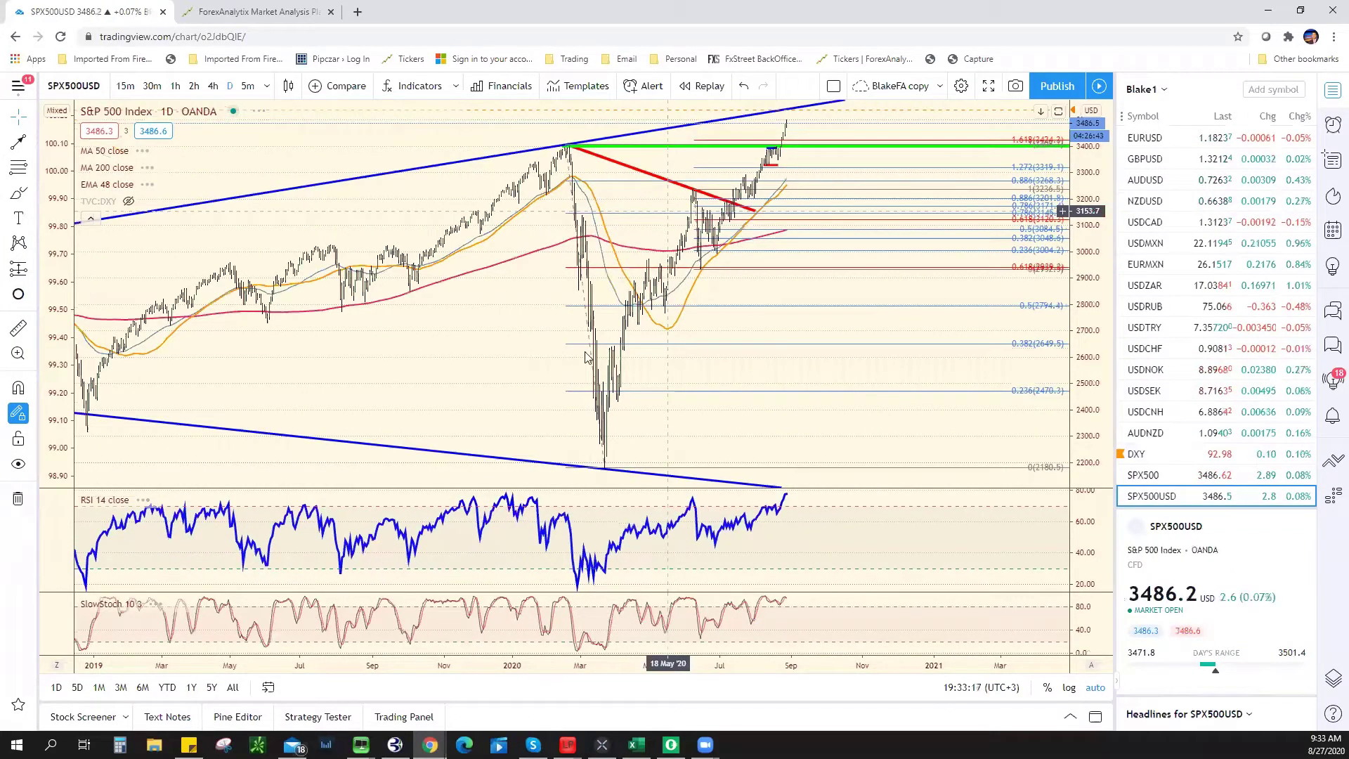
{"action": "type", "text": "15"}
{"action": "key", "text": "Return"}
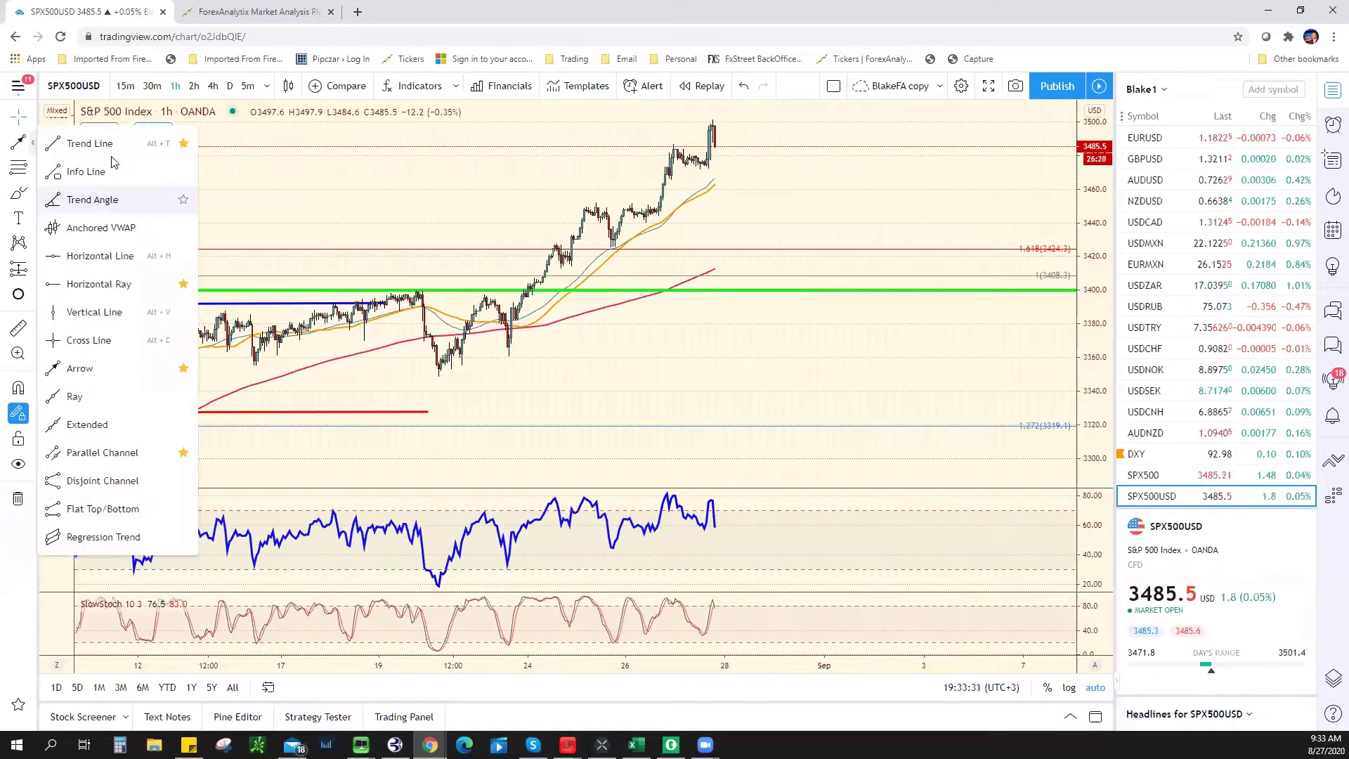
Draw a magenta trend line across the recent highs near 3485, then step to NAS100
{"action": "left_click", "coordinate": [111, 154]}
{"action": "left_click", "coordinate": [649, 146]}
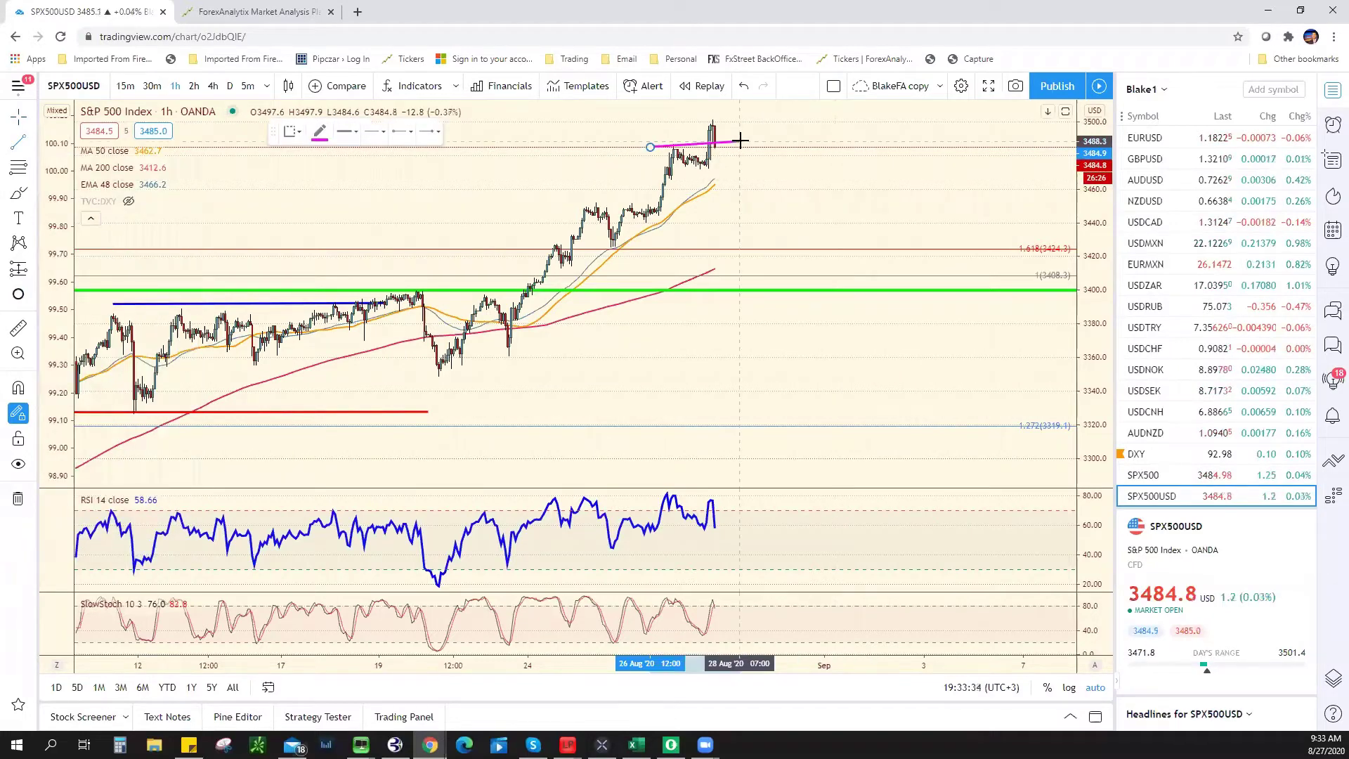
{"action": "left_click", "coordinate": [742, 148]}
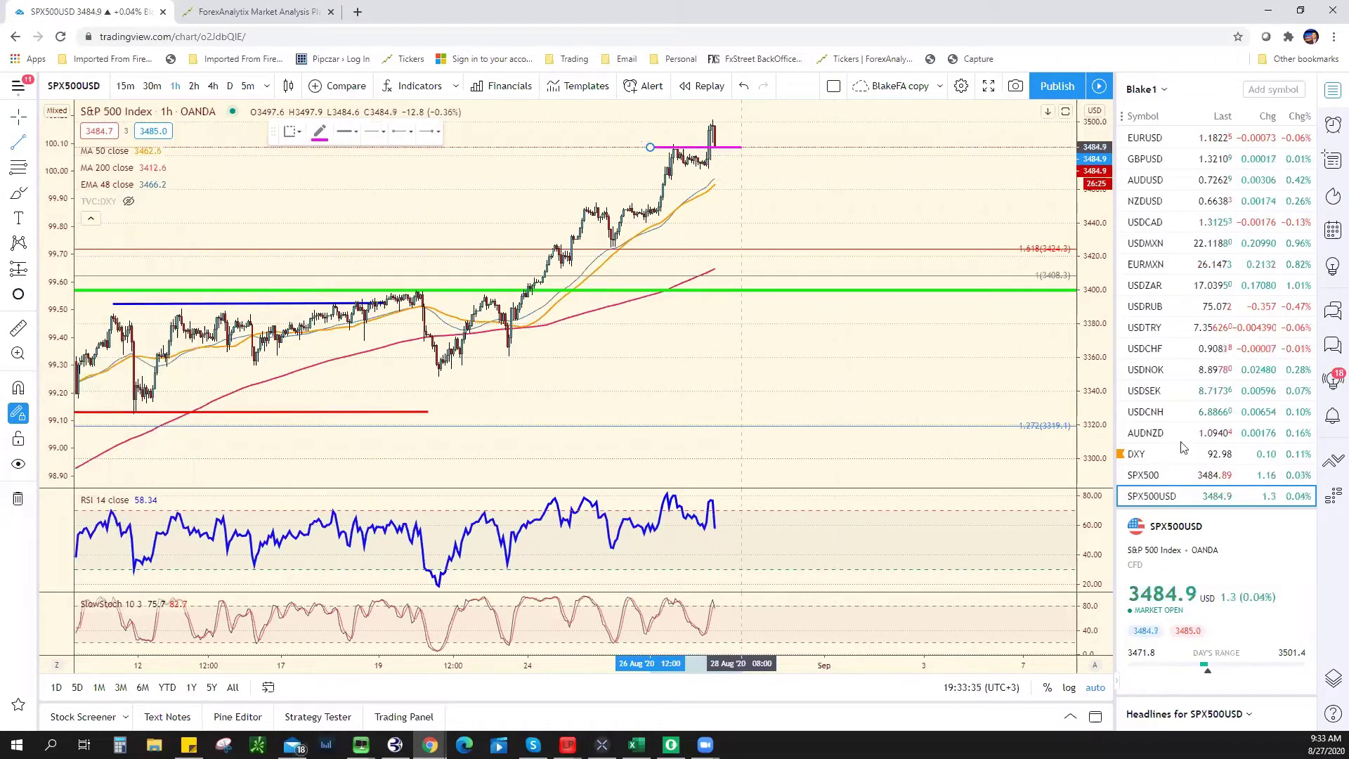
{"action": "scroll", "coordinate": [1187, 432], "scroll_direction": "down", "scroll_amount": 2}
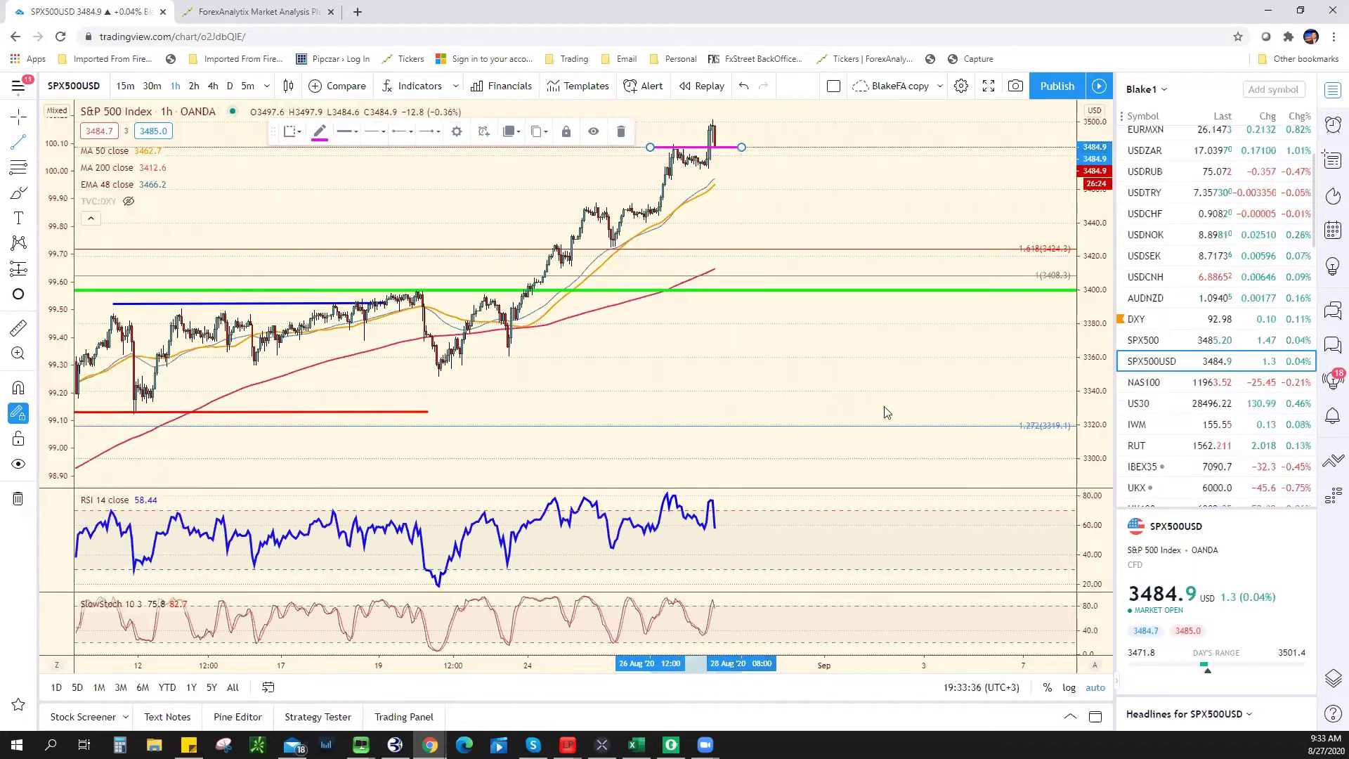
{"action": "key", "text": "Down"}
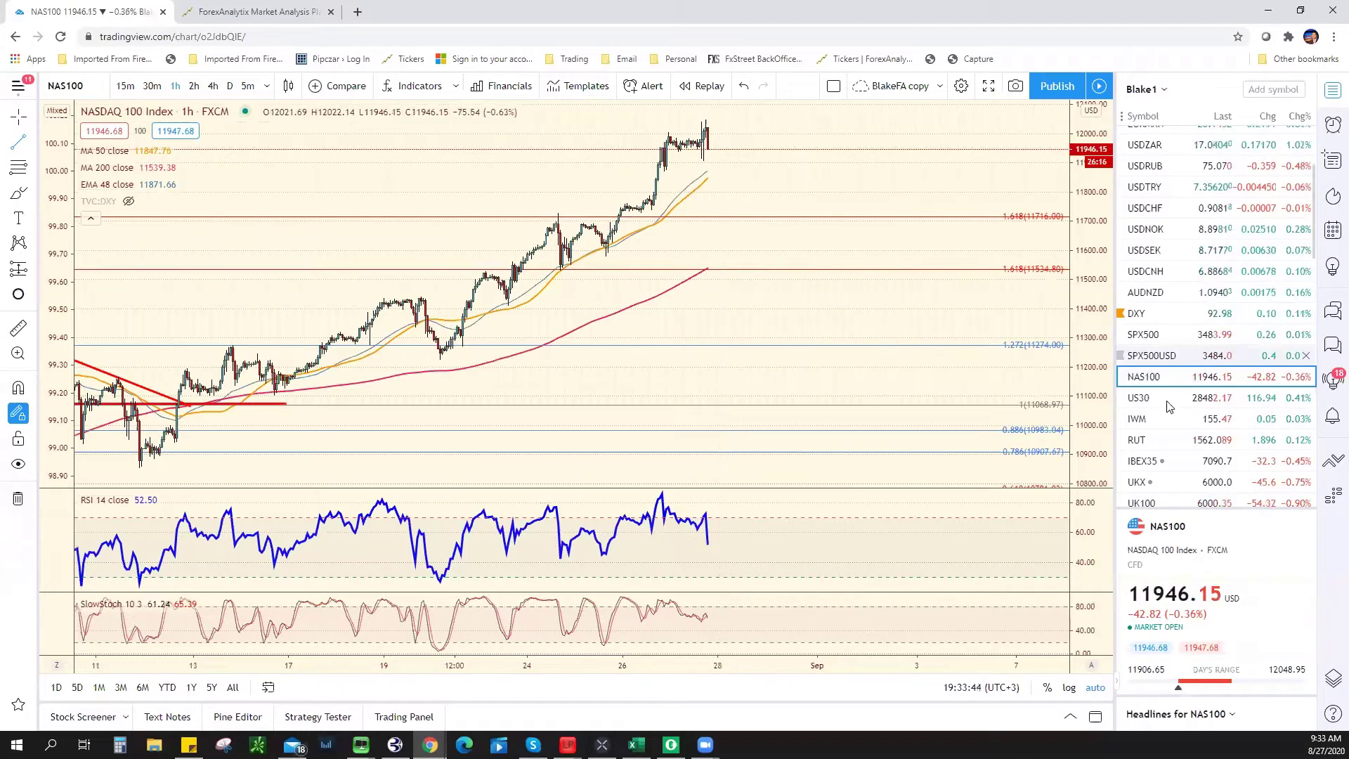
Step down to US30 and draw a pink level line across its highs near 28,500
{"action": "key", "text": "Down"}
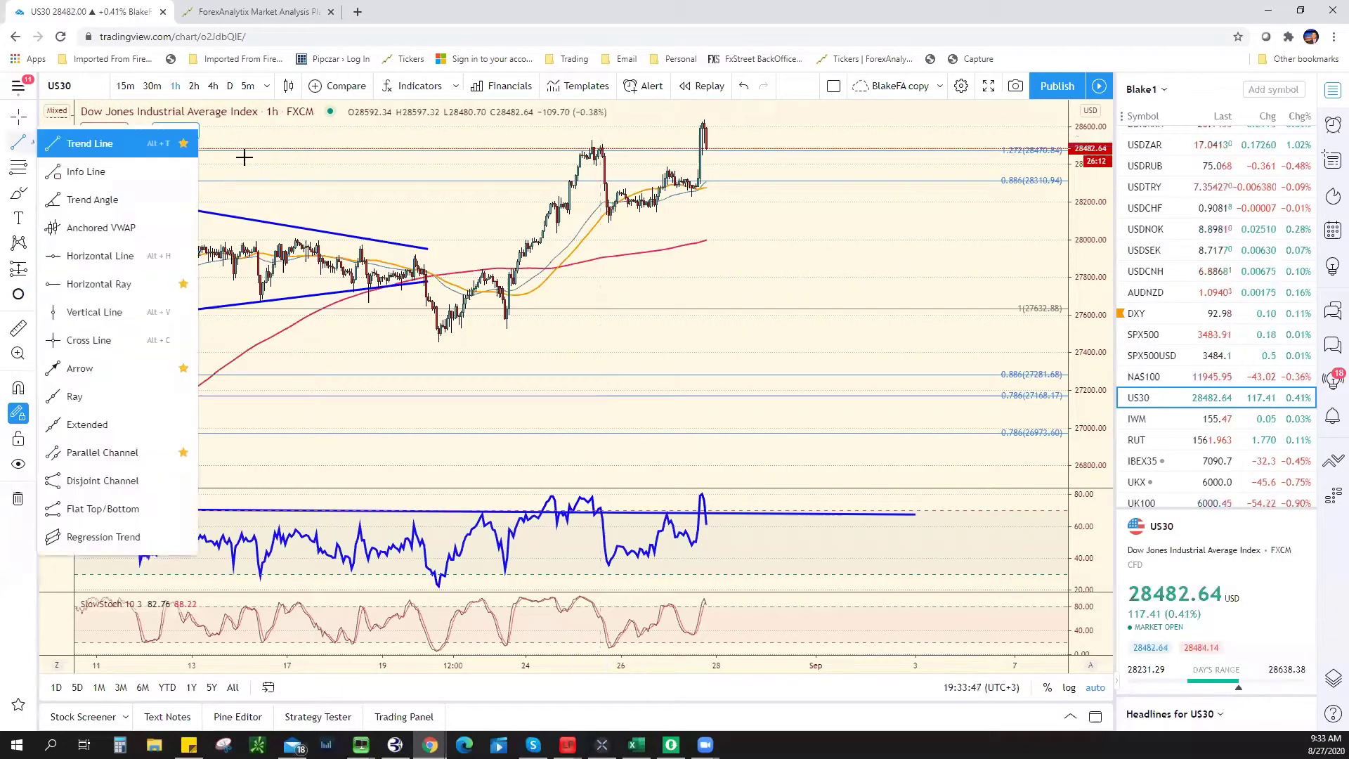
{"action": "left_click", "coordinate": [564, 146]}
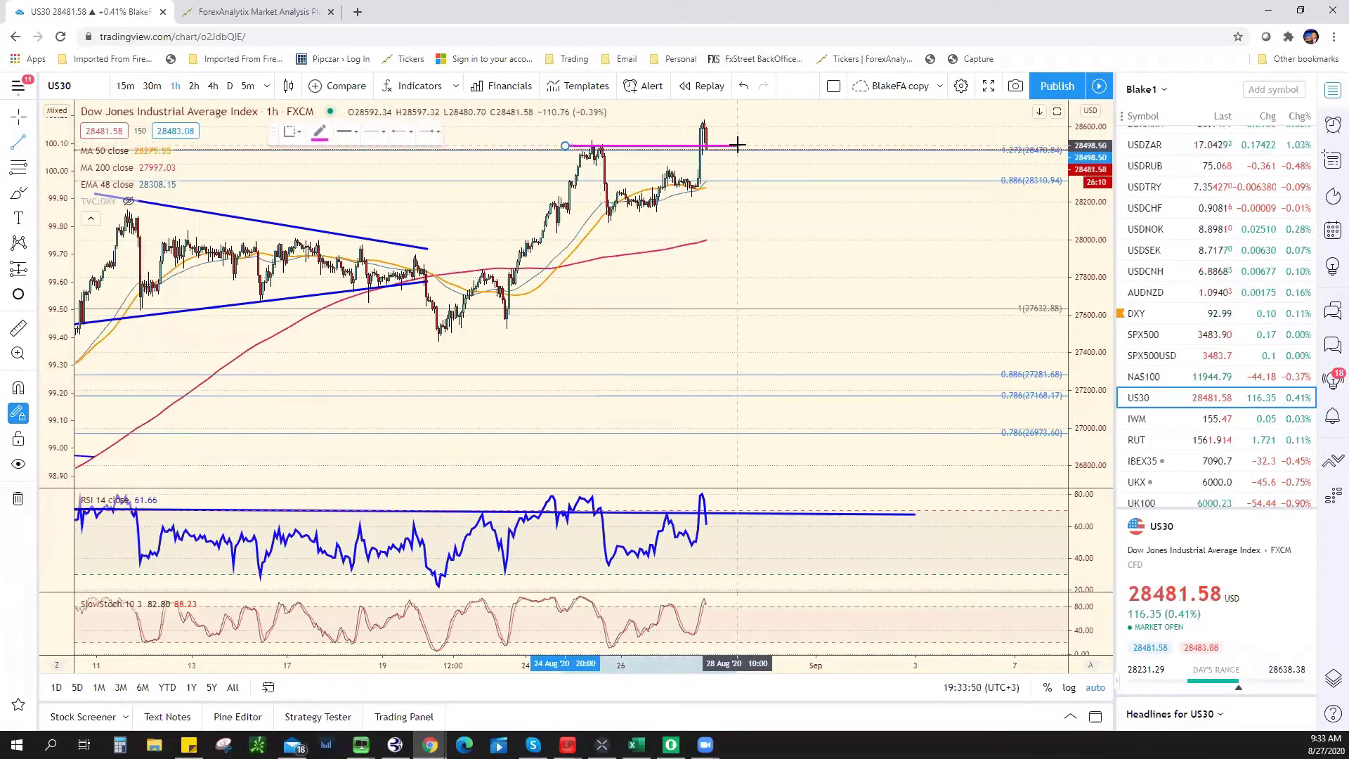
{"action": "left_click", "coordinate": [736, 146]}
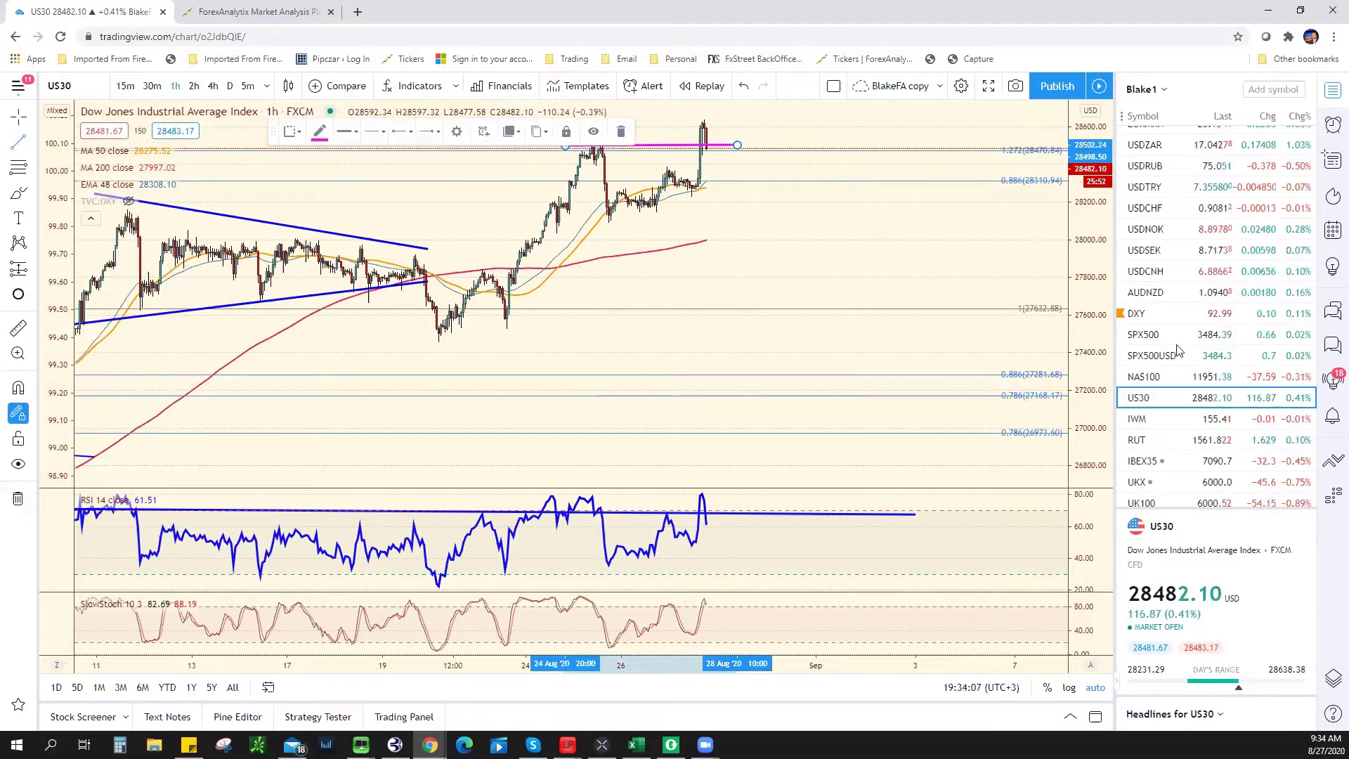
{"action": "scroll", "coordinate": [1188, 330], "scroll_direction": "down", "scroll_amount": 1}
{"action": "scroll", "coordinate": [1196, 416], "scroll_direction": "down", "scroll_amount": 5}
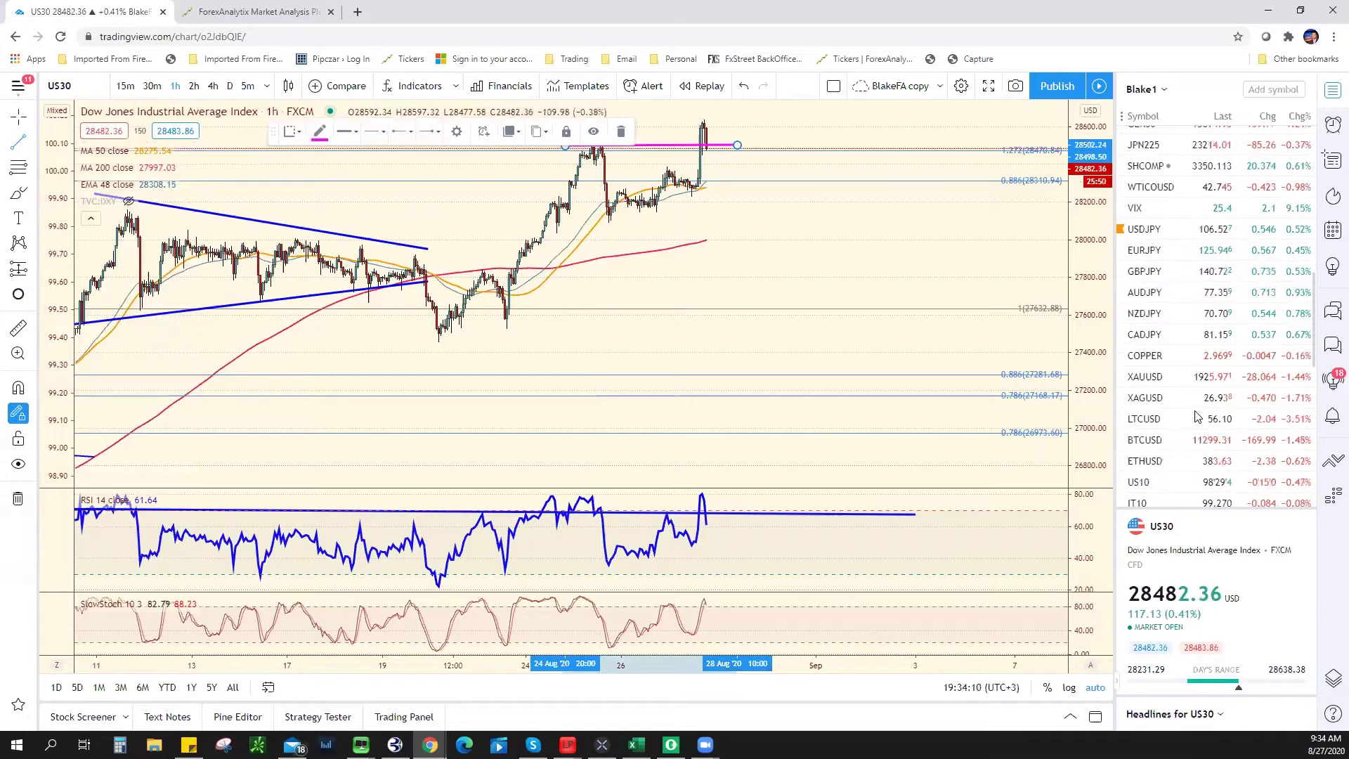
{"action": "scroll", "coordinate": [1196, 416], "scroll_direction": "down", "scroll_amount": 5}
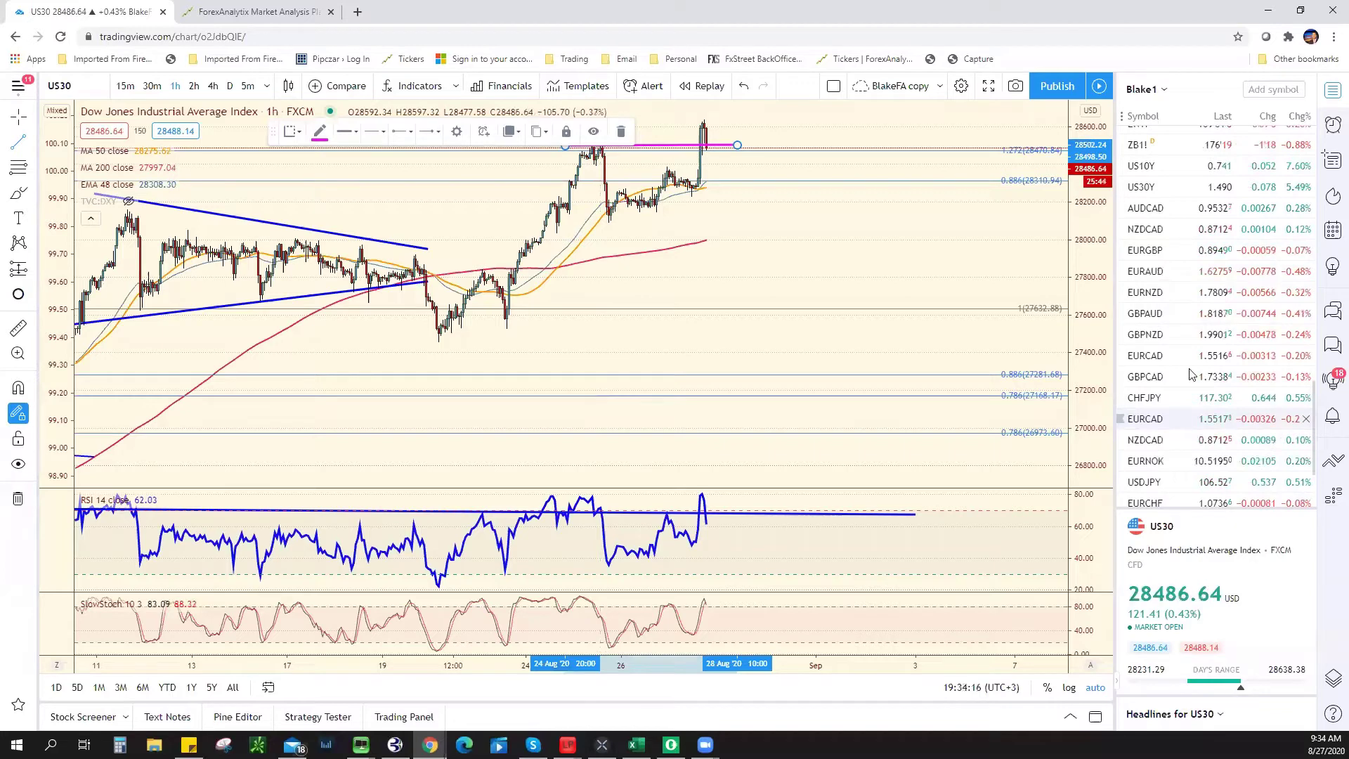
{"action": "scroll", "coordinate": [1189, 349], "scroll_direction": "up", "scroll_amount": 10}
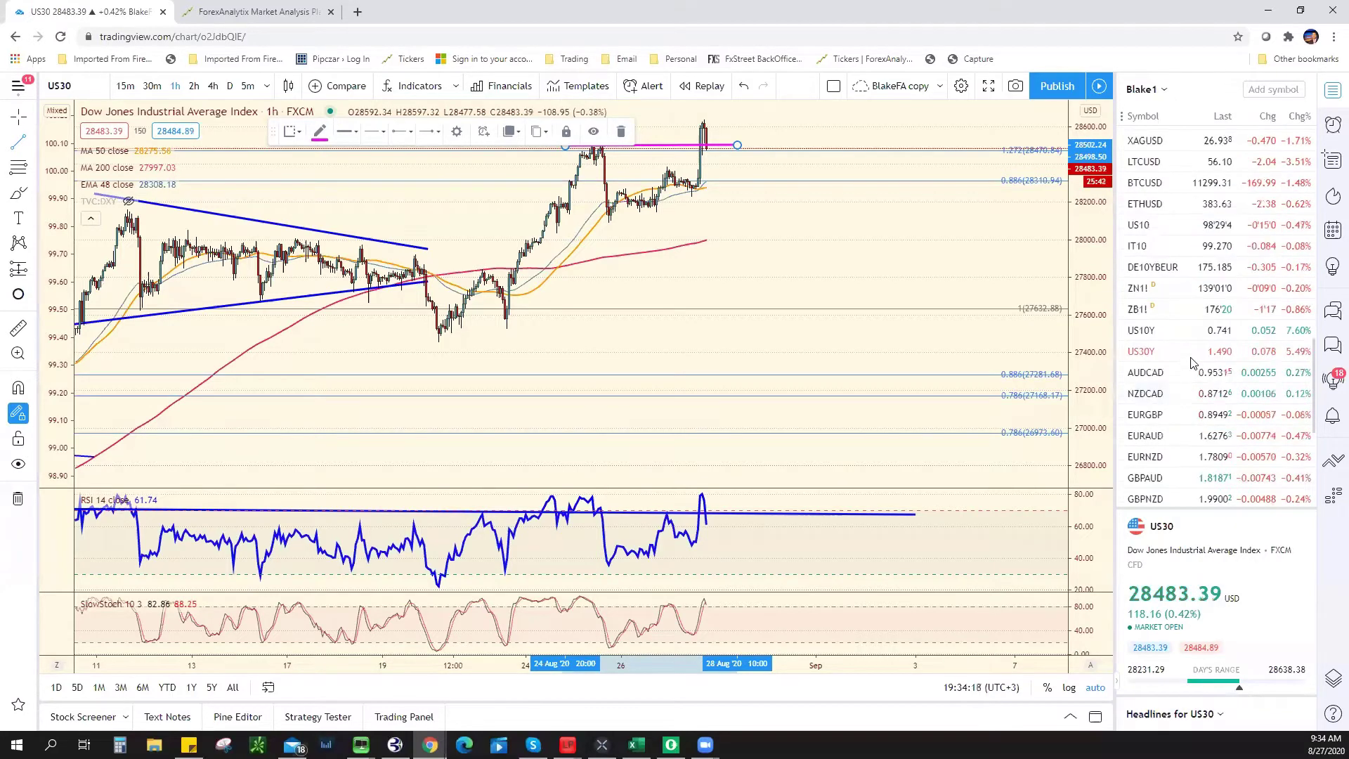
Flip through the EURJPY, USDJPY, GBPJPY and AUDJPY charts to NZDJPY
{"action": "left_click", "coordinate": [1189, 276]}
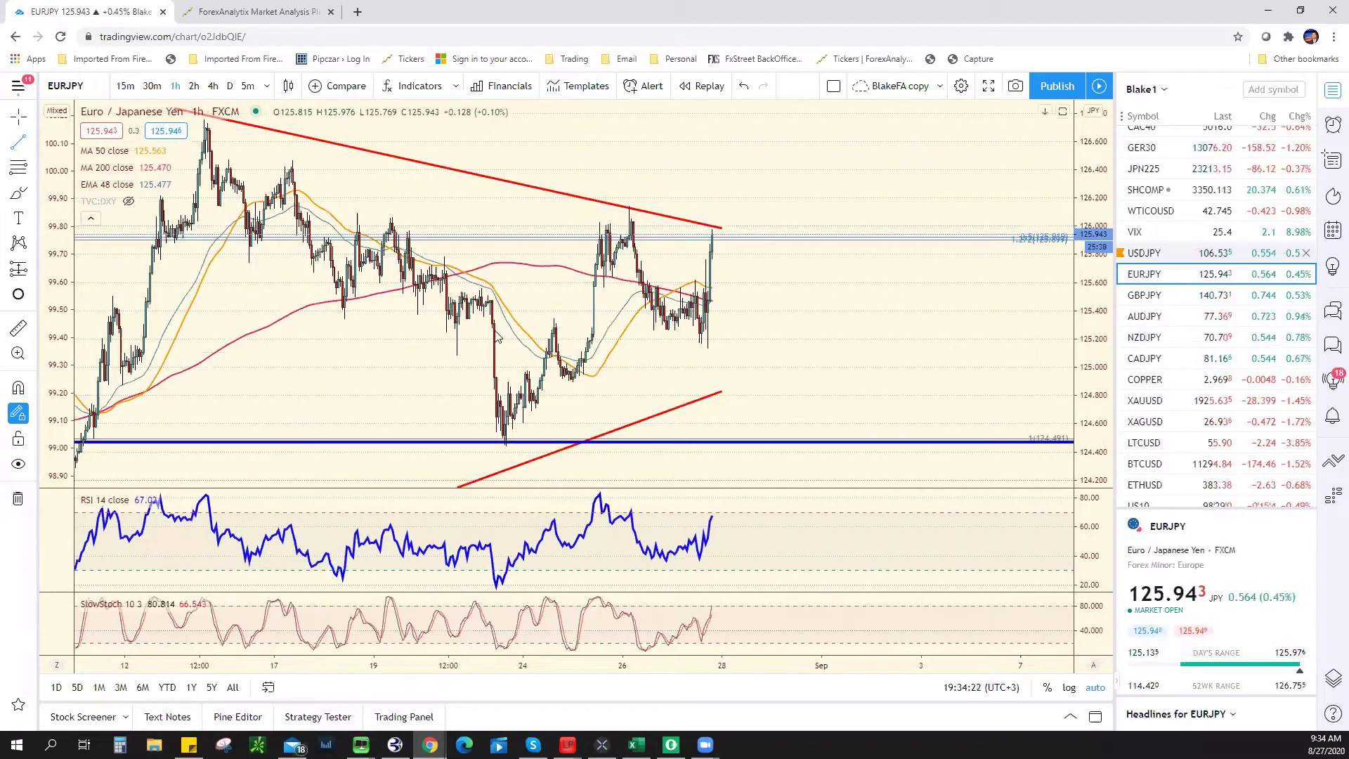
{"action": "left_click", "coordinate": [1194, 251]}
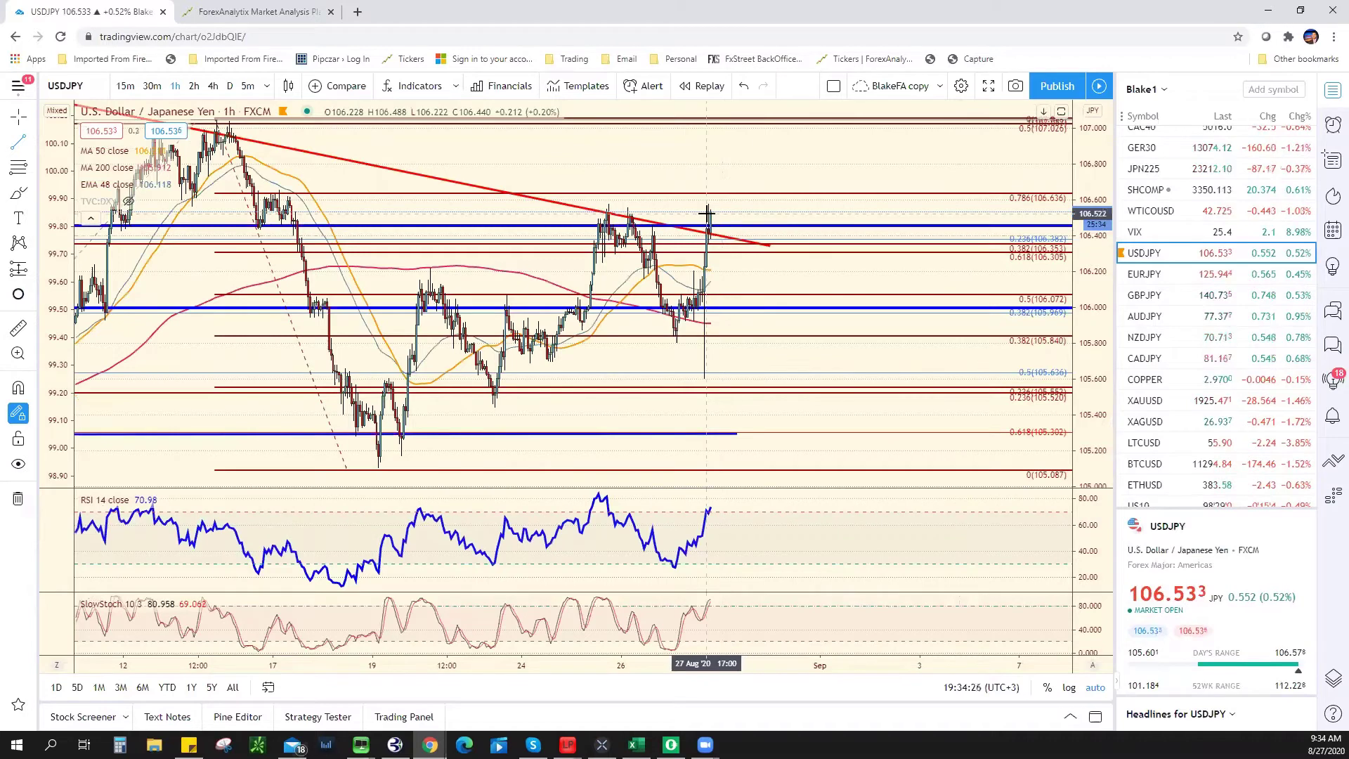
{"action": "left_click", "coordinate": [1223, 293]}
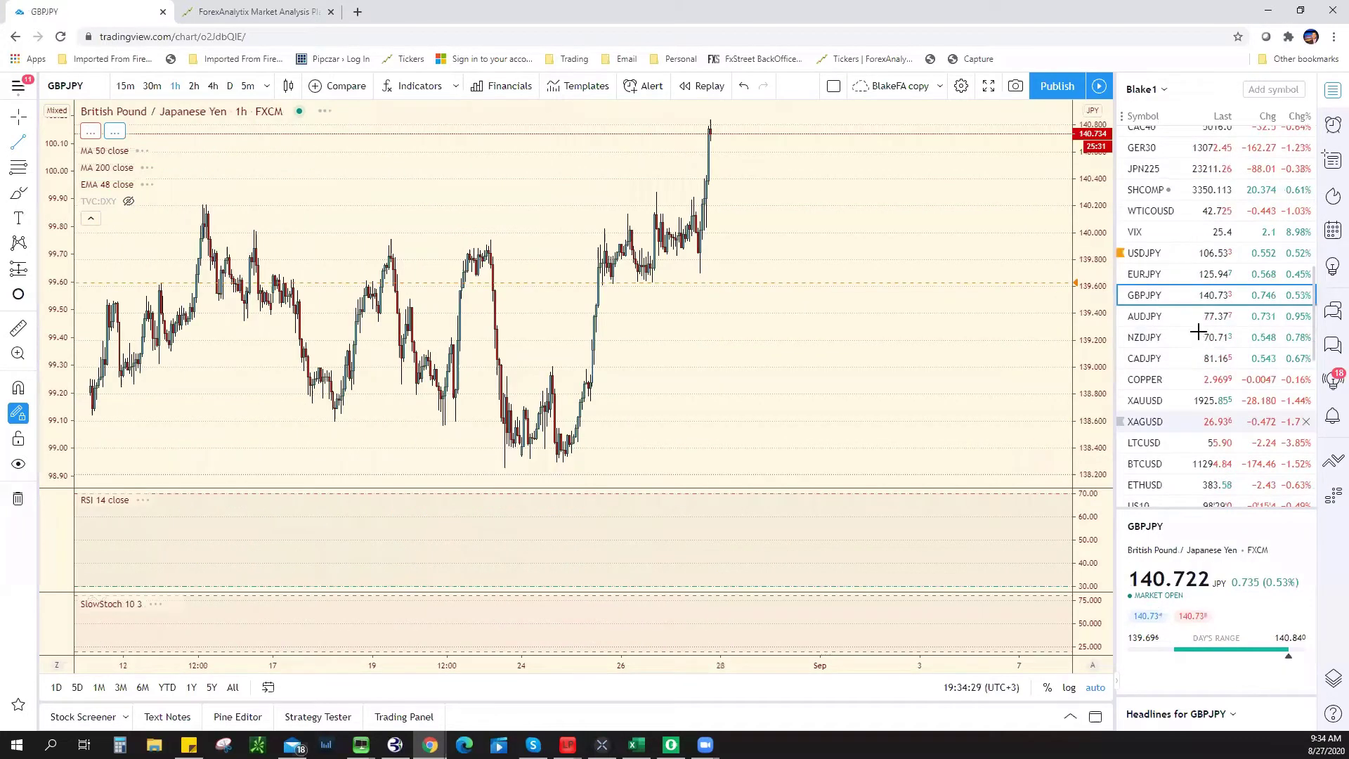
{"action": "left_click", "coordinate": [1194, 320]}
{"action": "left_click", "coordinate": [1192, 341]}
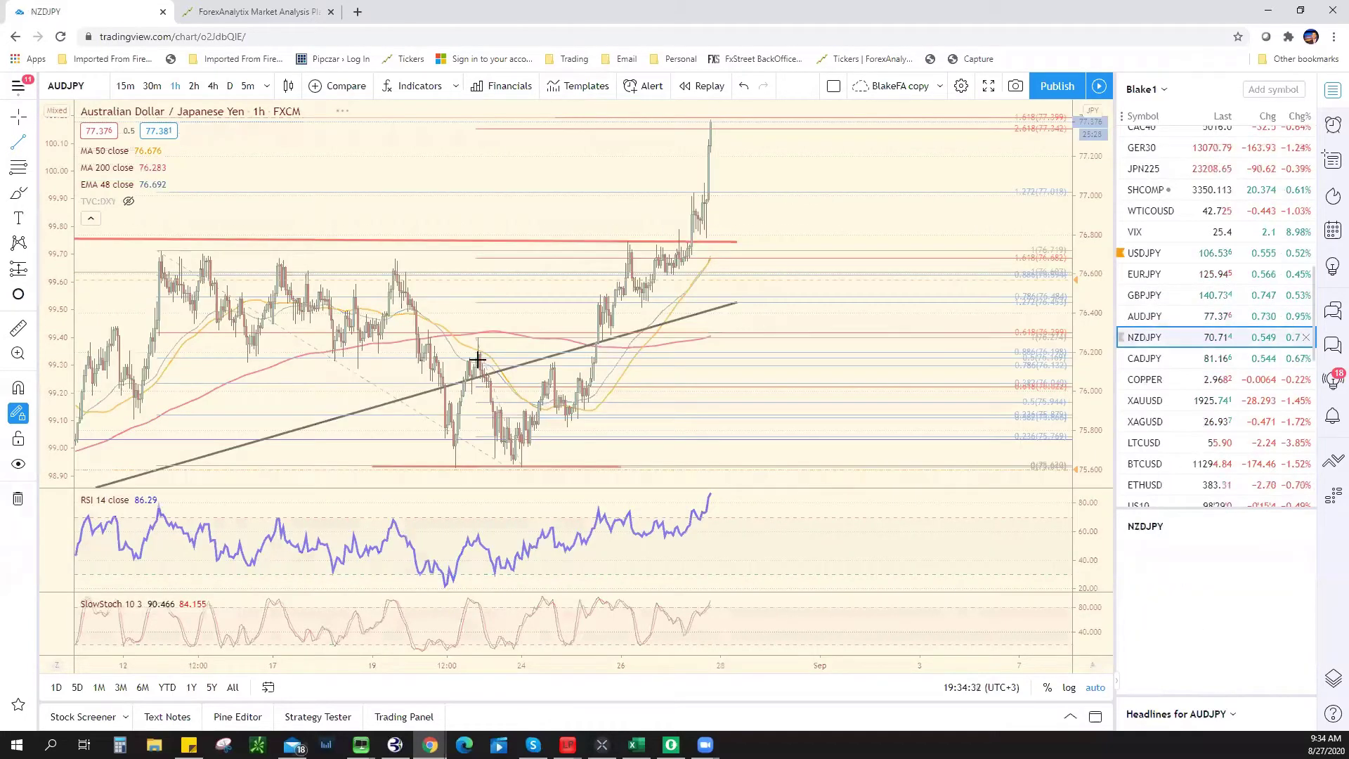
Scroll the watchlist back to the top while reviewing NZDJPY near 70.72
{"action": "scroll", "coordinate": [602, 294], "scroll_direction": "down", "scroll_amount": 2}
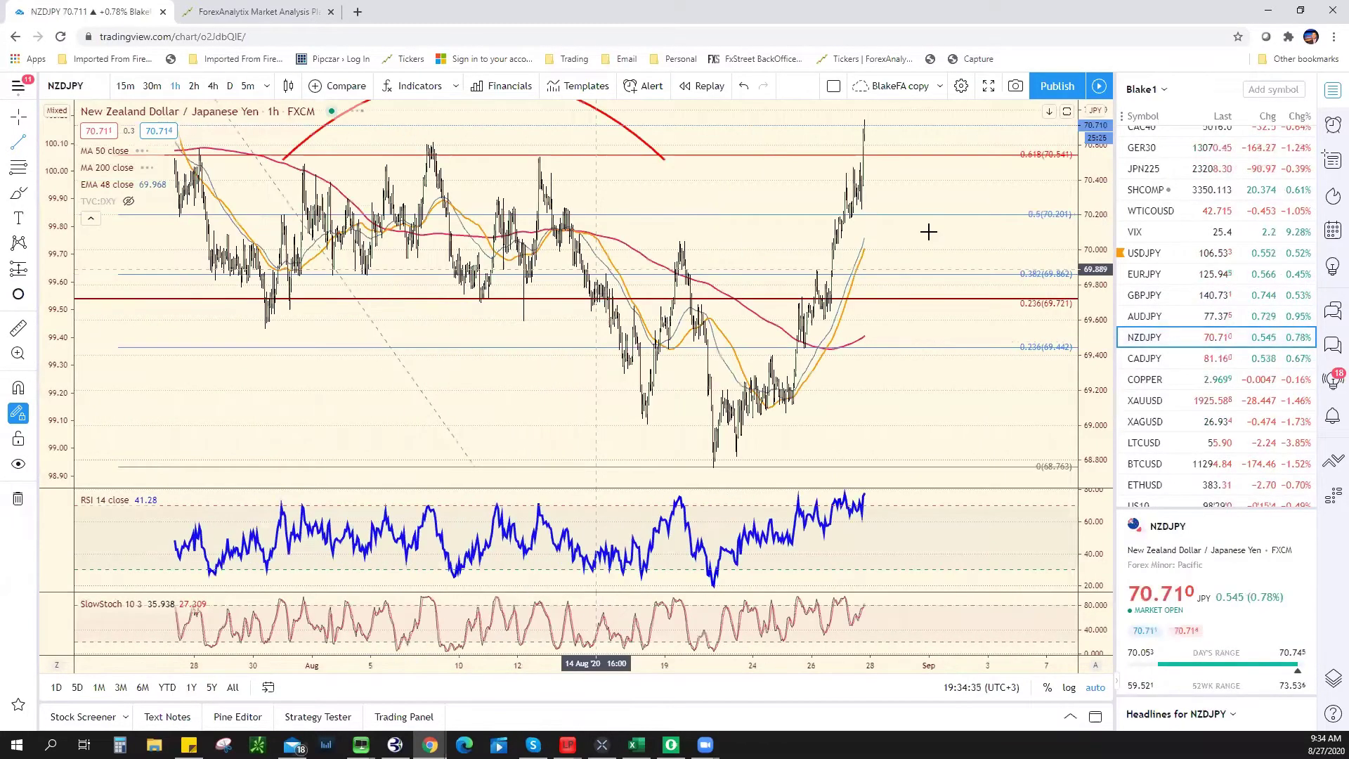
{"action": "scroll", "coordinate": [913, 242], "scroll_direction": "down", "scroll_amount": 2}
{"action": "scroll", "coordinate": [862, 292], "scroll_direction": "up", "scroll_amount": 1}
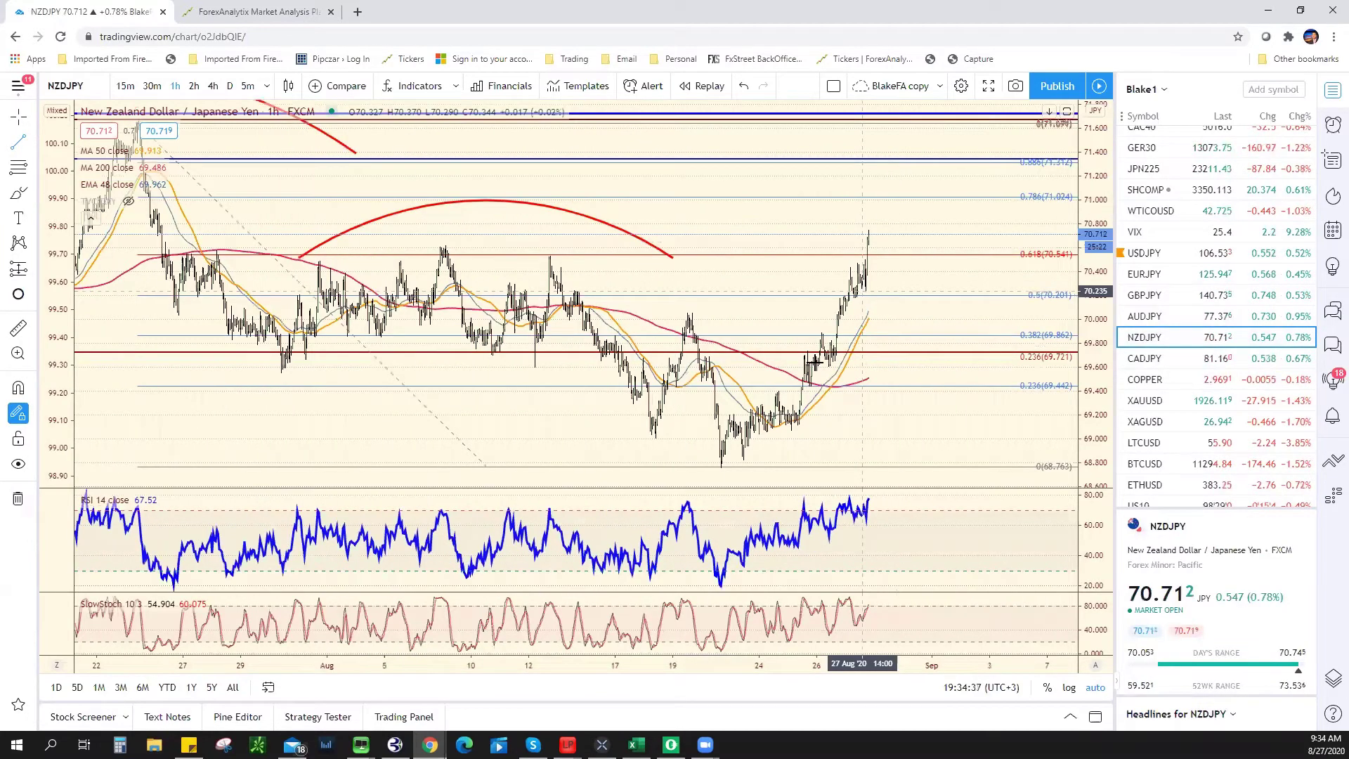
{"action": "scroll", "coordinate": [862, 291], "scroll_direction": "up", "scroll_amount": 2}
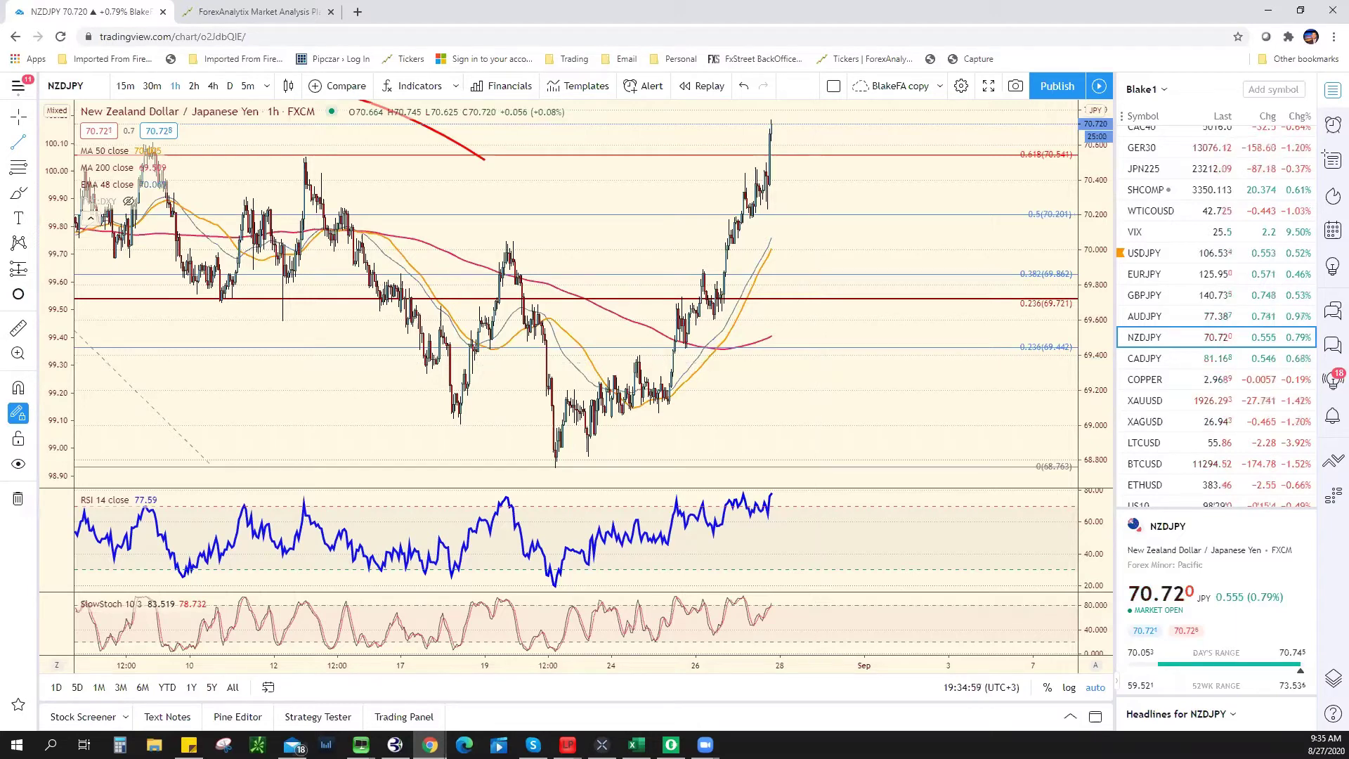
{"action": "scroll", "coordinate": [1237, 342], "scroll_direction": "up", "scroll_amount": 1}
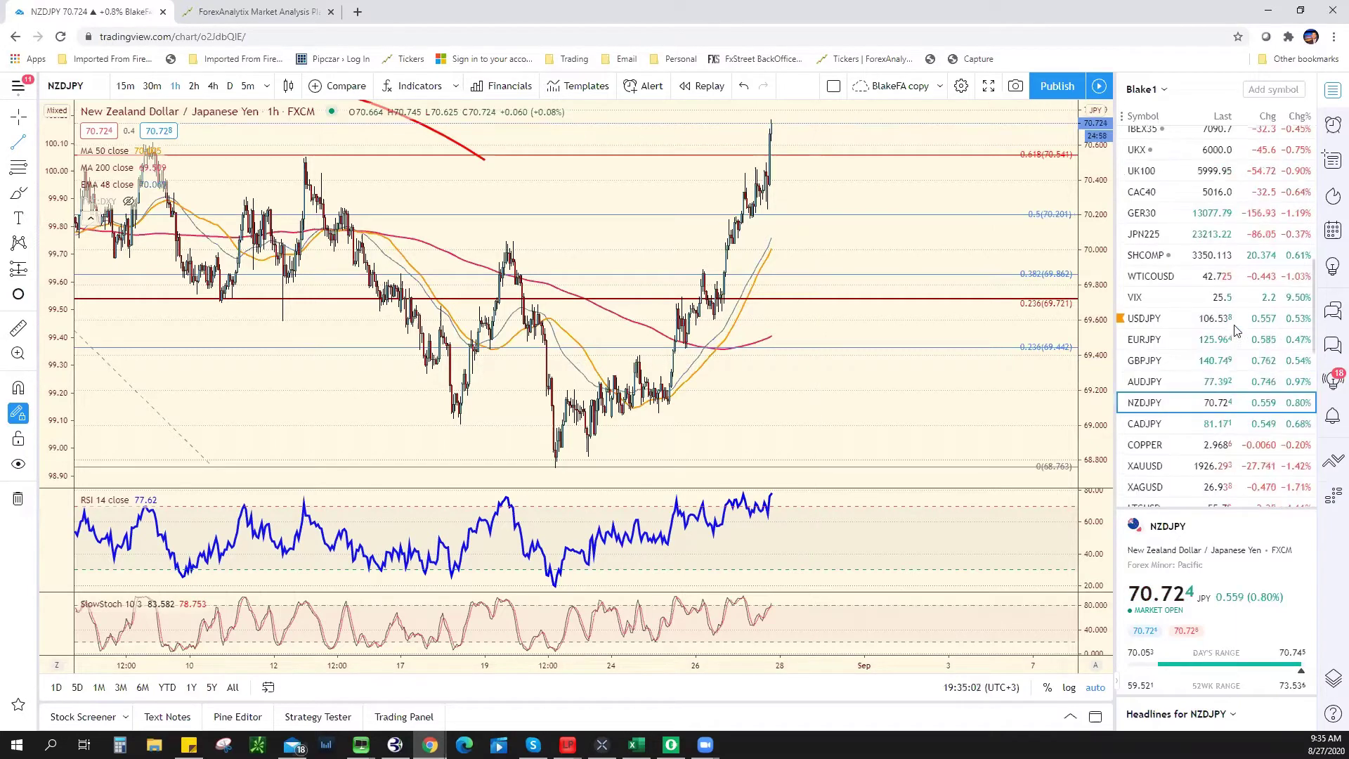
{"action": "scroll", "coordinate": [1236, 342], "scroll_direction": "up", "scroll_amount": 5}
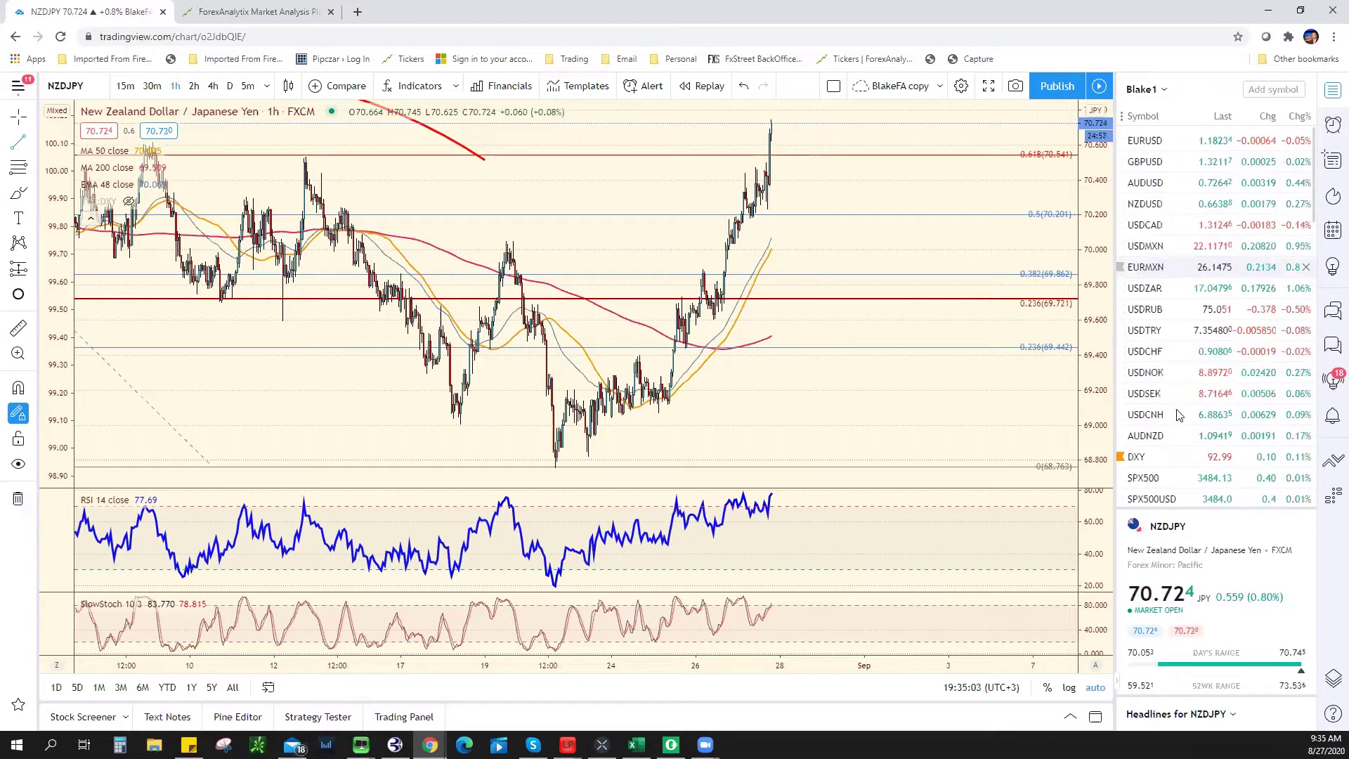
Review the USDCAD, USDMXN, USDZAR and USDTRY charts in turn
{"action": "left_click", "coordinate": [1145, 225]}
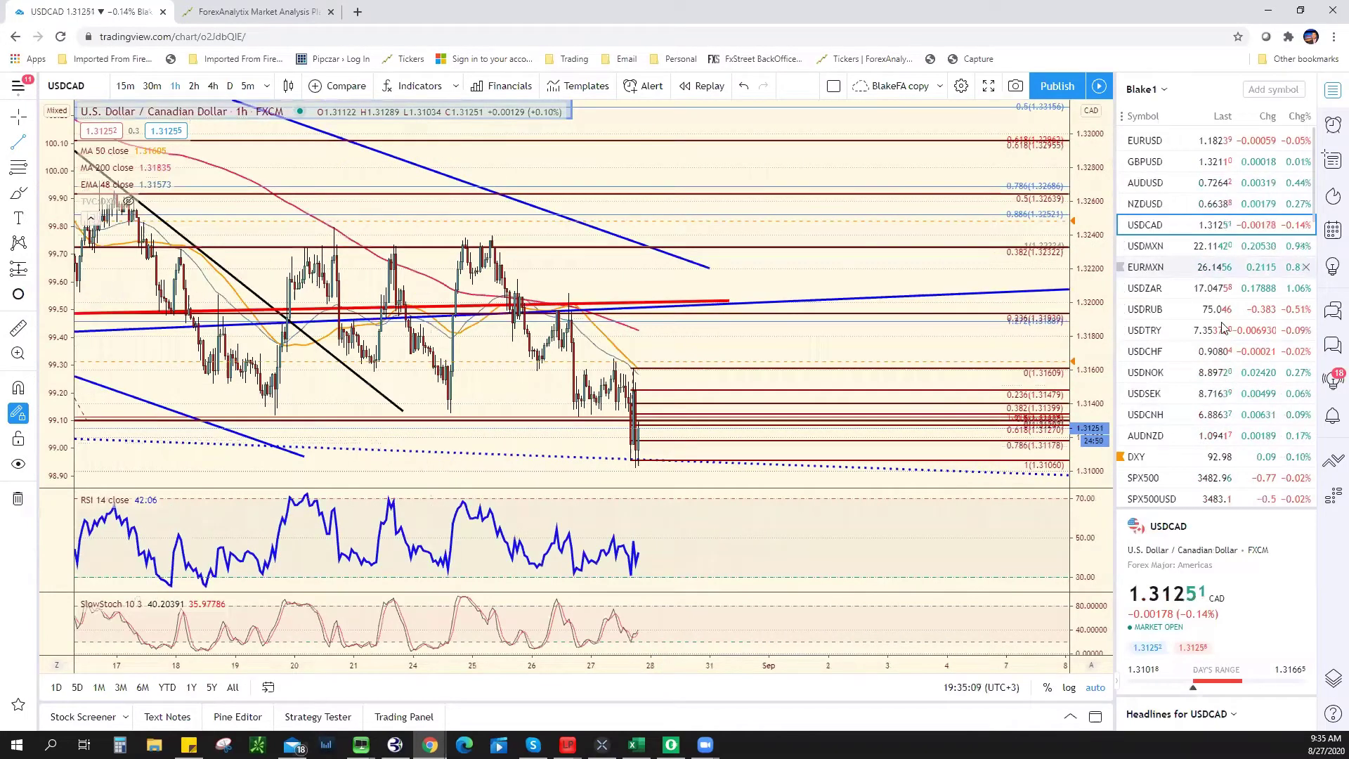
{"action": "key", "text": "Down"}
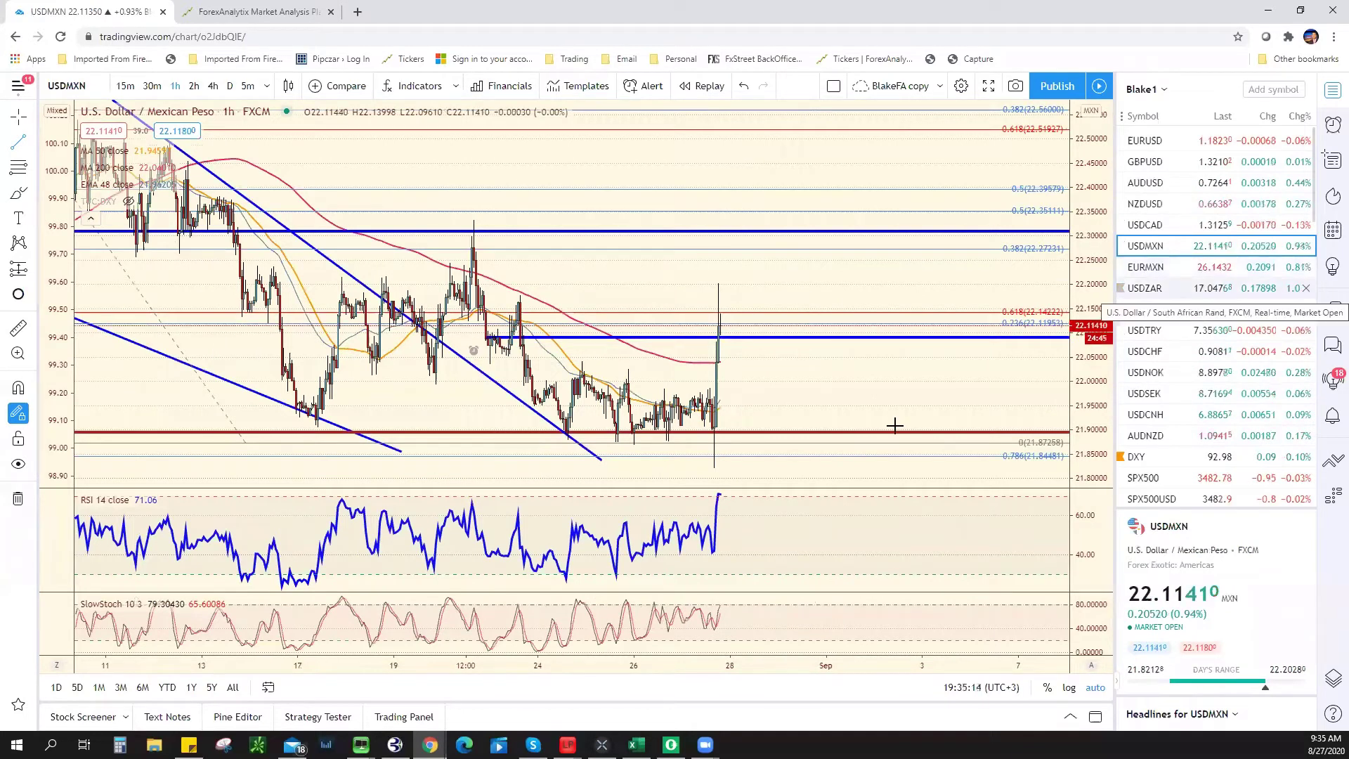
{"action": "key", "text": "Down"}
{"action": "key", "text": "Down"}
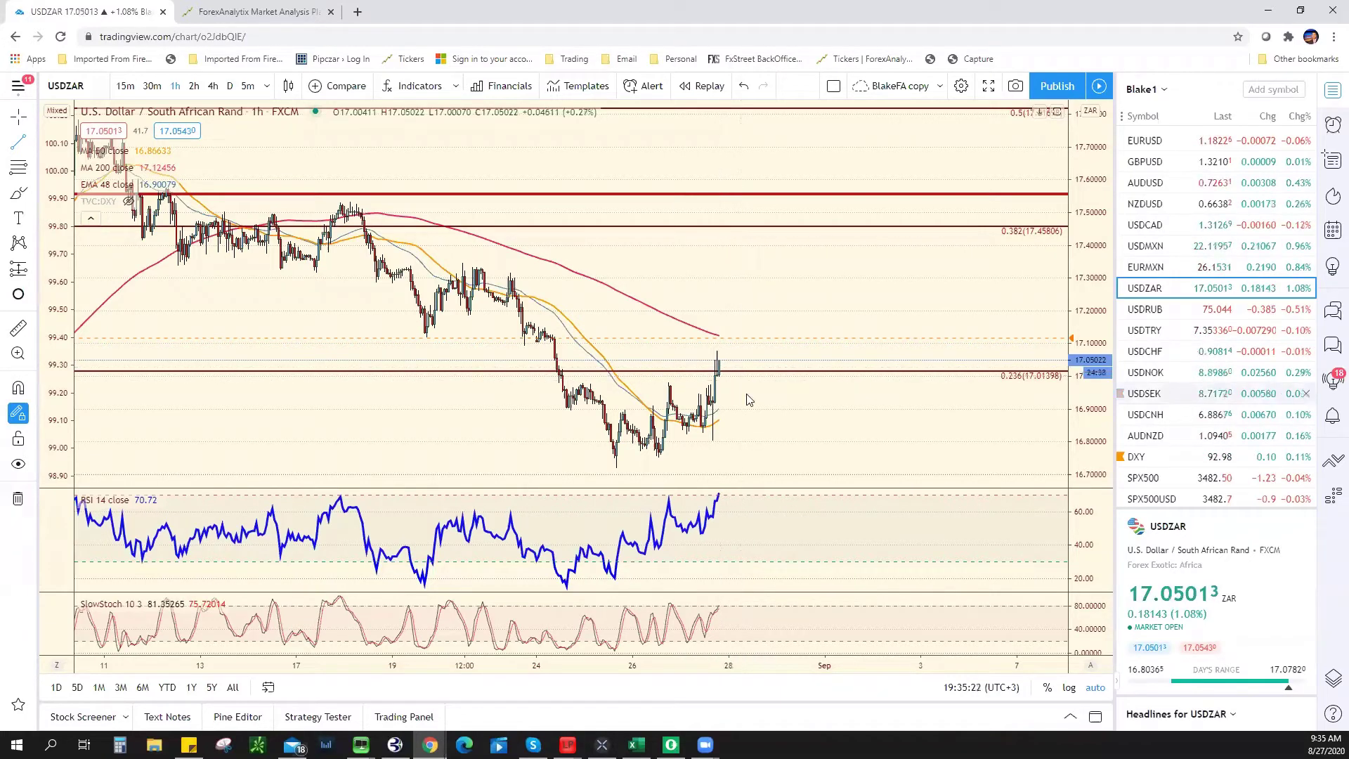
{"action": "left_click", "coordinate": [1202, 331]}
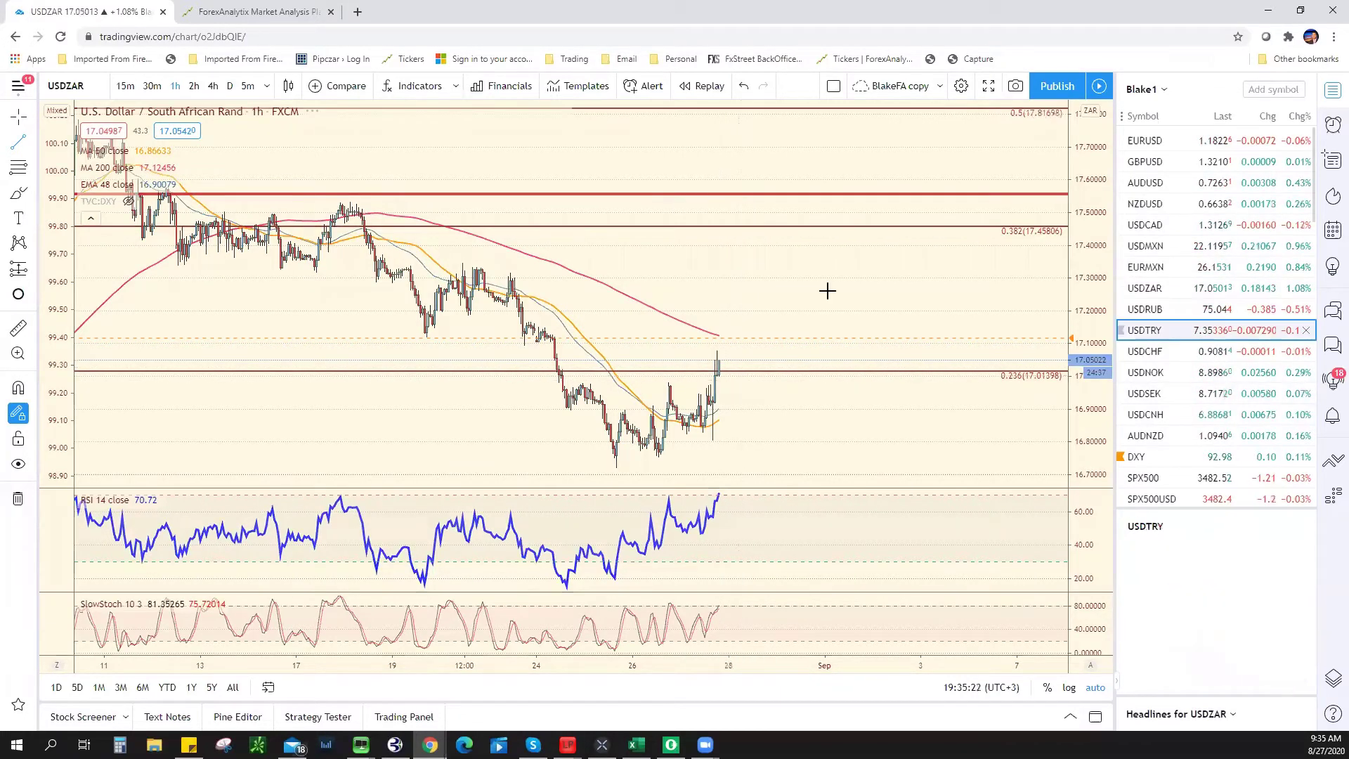
Bring up the USDBRL hourly chart, trading near 5.59 above its blue triangle lines
{"action": "scroll", "coordinate": [1212, 464], "scroll_direction": "down", "scroll_amount": 5}
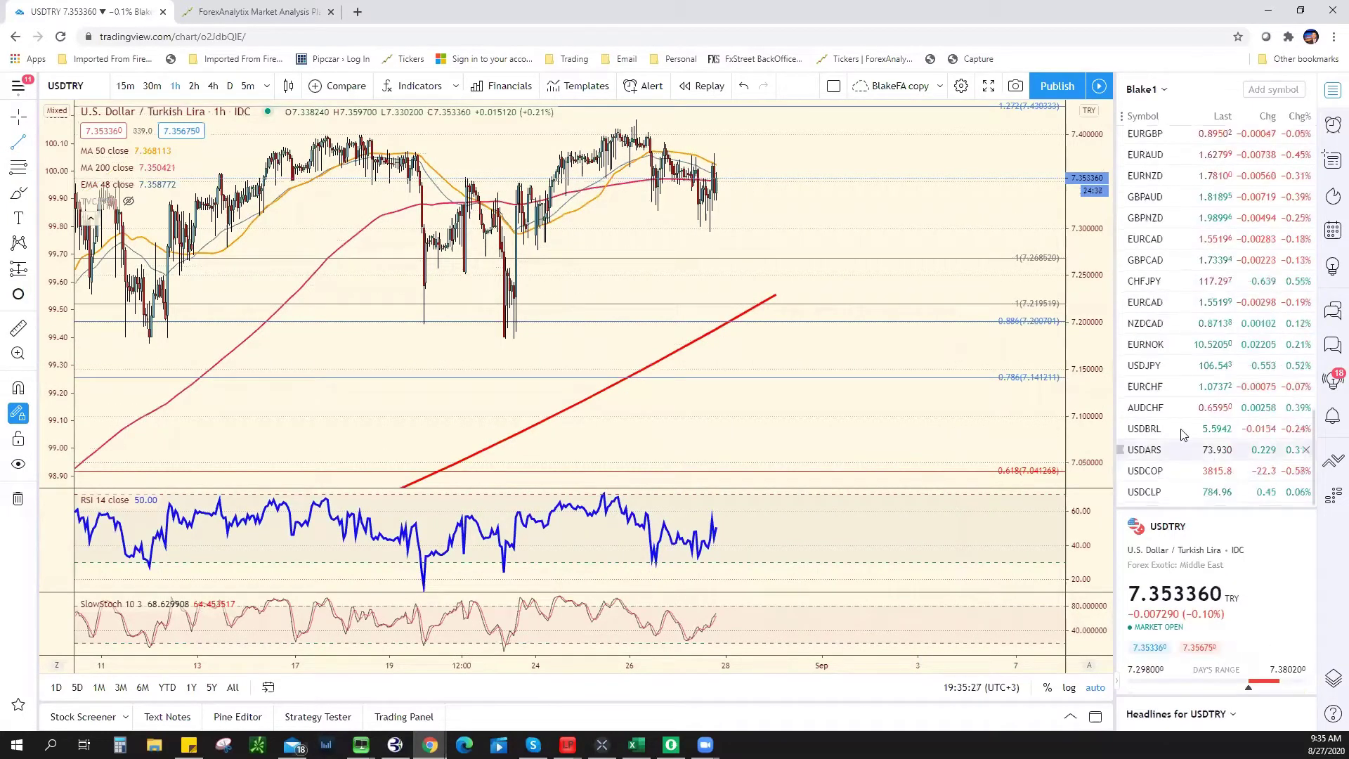
{"action": "left_click", "coordinate": [1138, 430]}
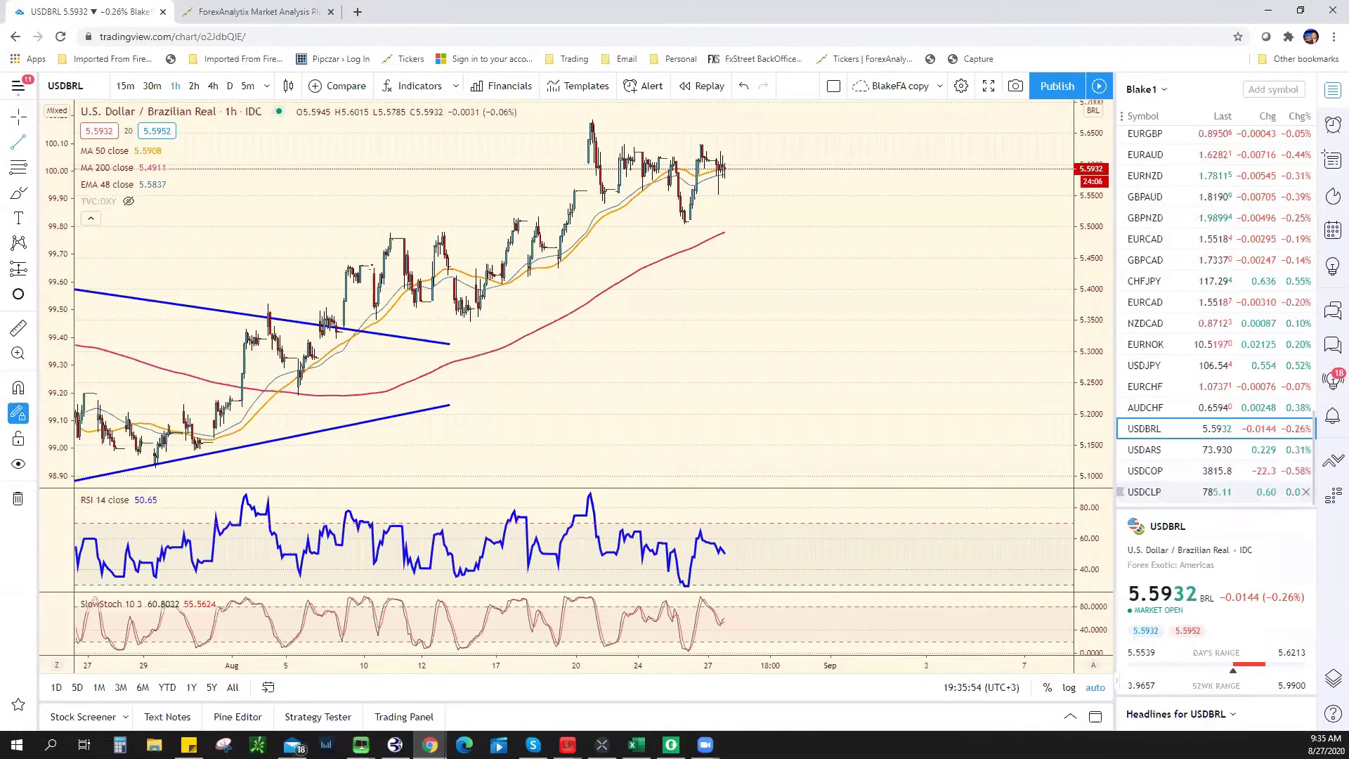
{"action": "scroll", "coordinate": [1230, 222], "scroll_direction": "up", "scroll_amount": 5}
{"action": "scroll", "coordinate": [1230, 222], "scroll_direction": "up", "scroll_amount": 6}
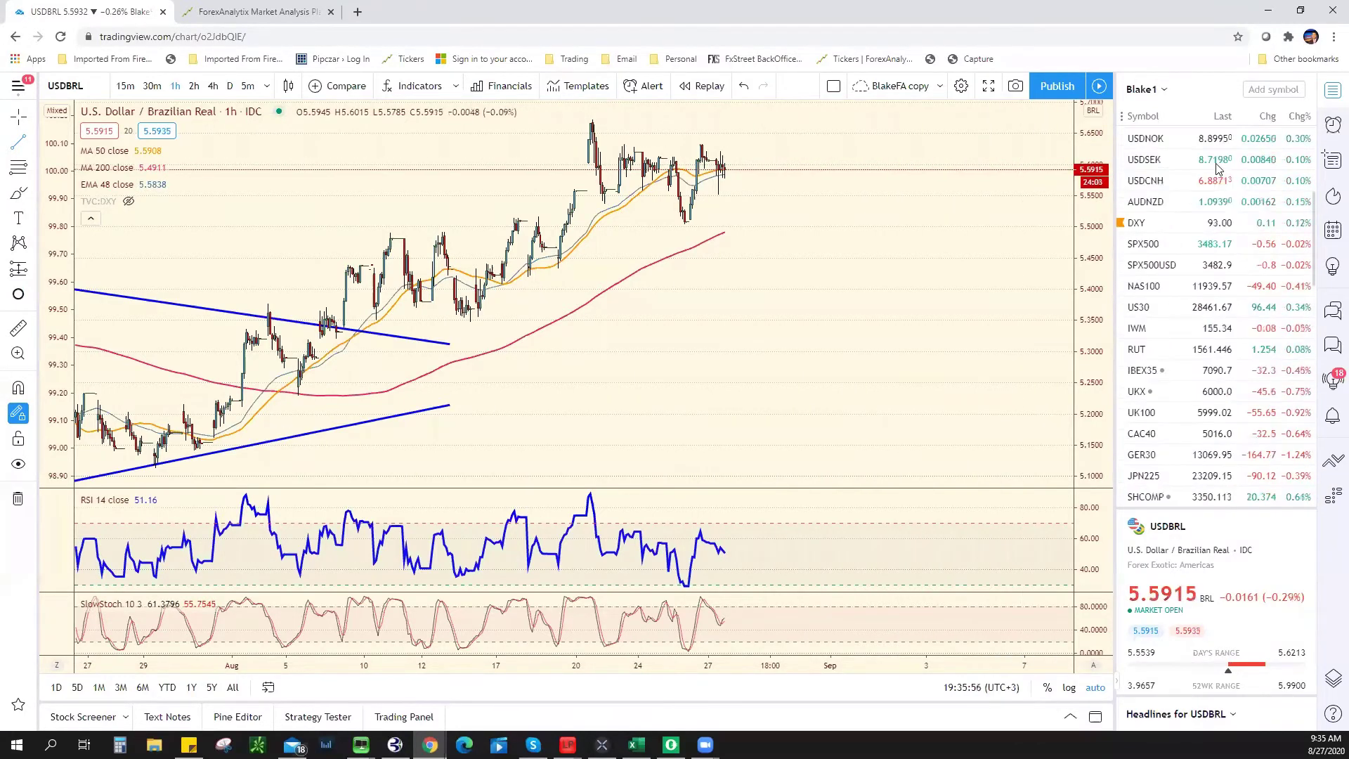
Chart EURUSD on the 15-minute interval
{"action": "left_click", "coordinate": [1194, 141]}
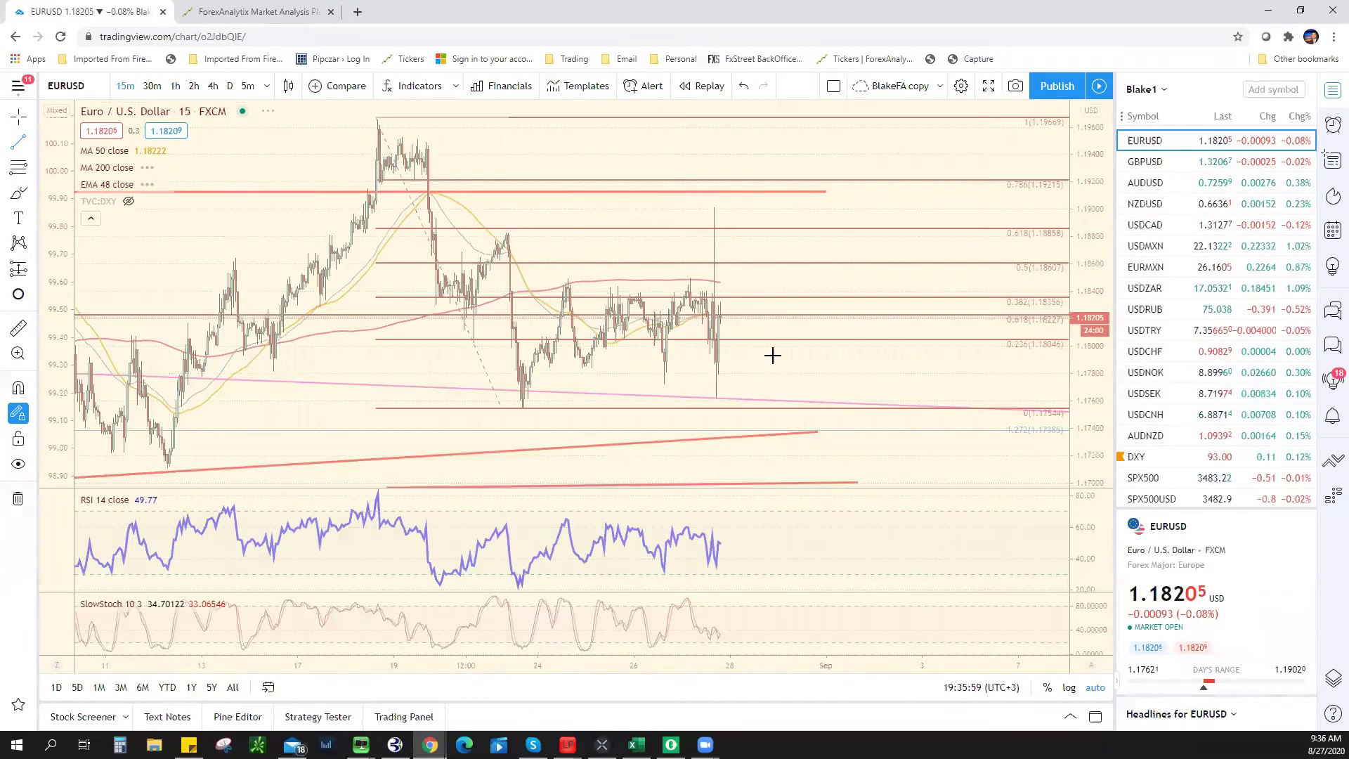
{"action": "type", "text": "15"}
{"action": "key", "text": "Return"}
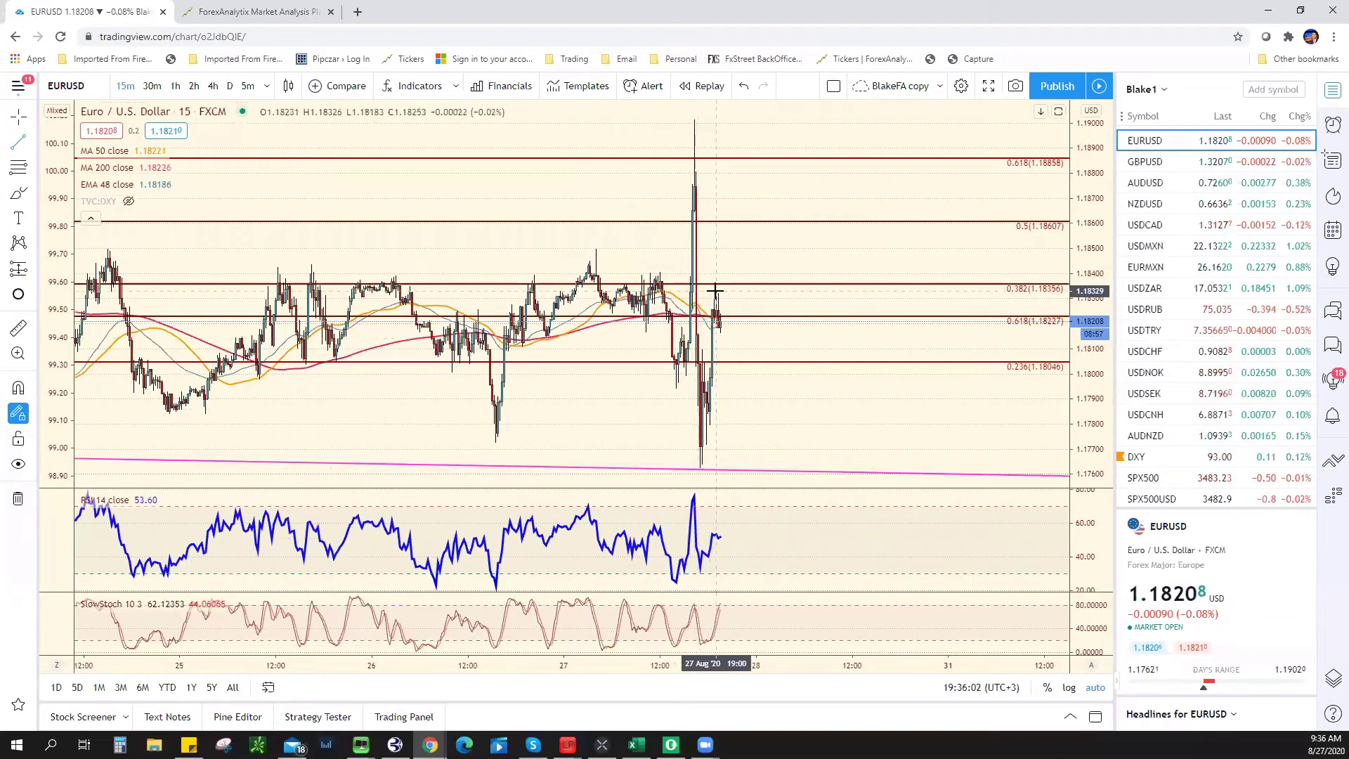
Draw a Fibonacci retracement from the spike's high to its low, then bring up XAUUSD
{"action": "left_click", "coordinate": [19, 166]}
{"action": "left_click", "coordinate": [692, 117]}
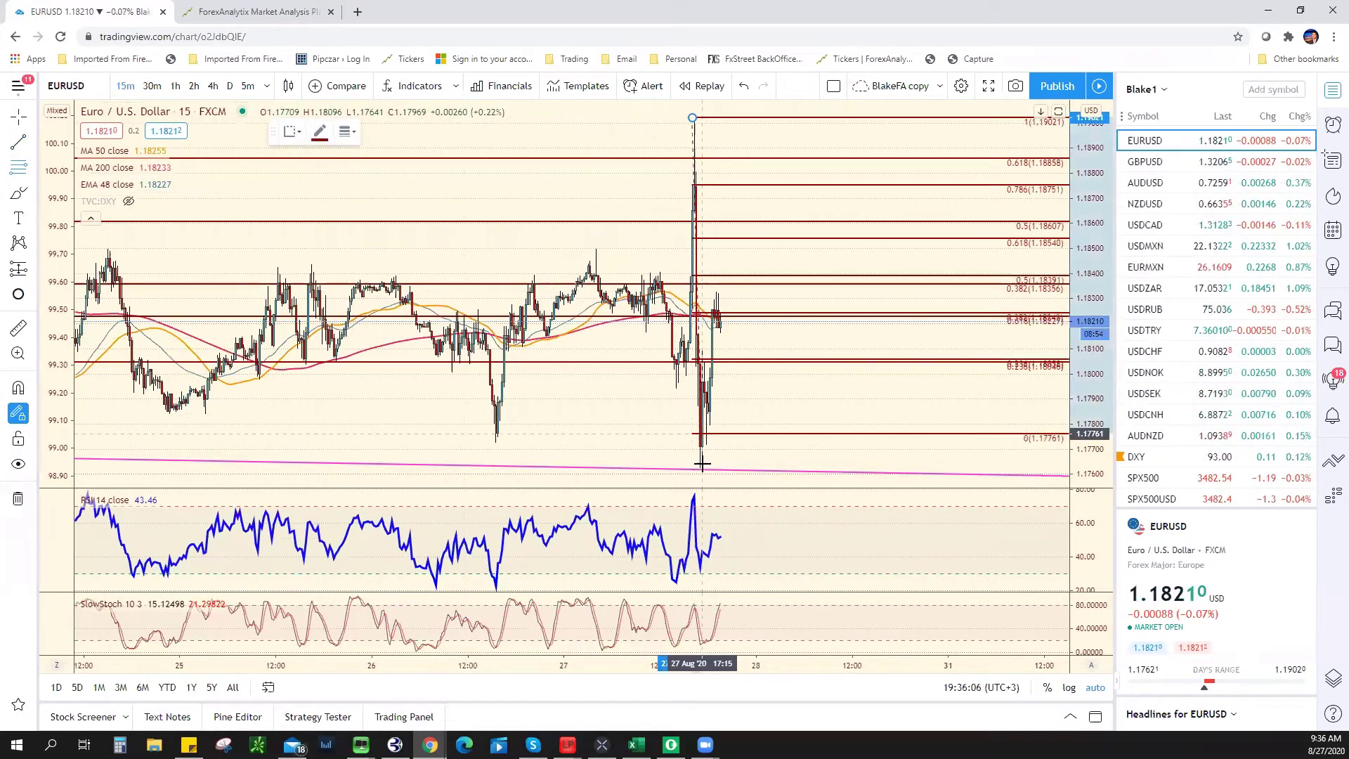
{"action": "left_click", "coordinate": [700, 470]}
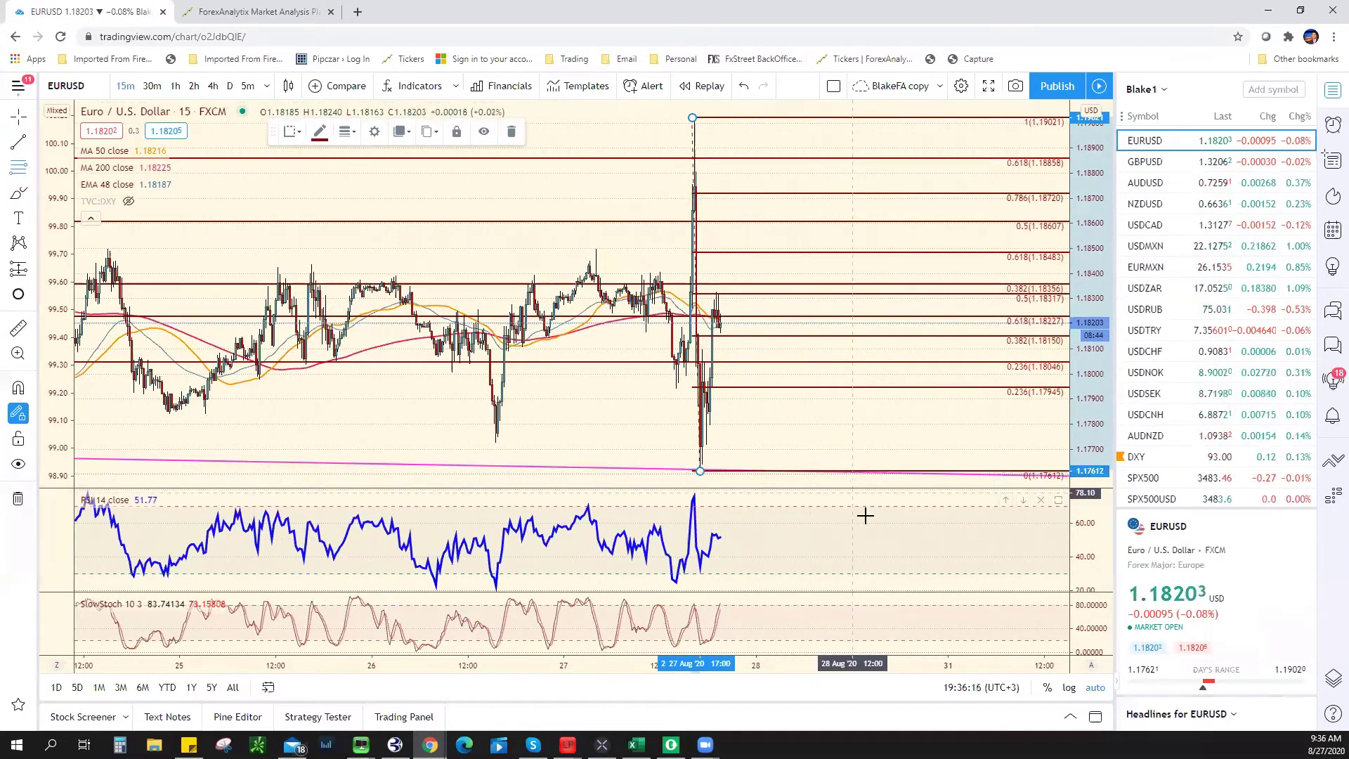
{"action": "scroll", "coordinate": [1210, 411], "scroll_direction": "down", "scroll_amount": 5}
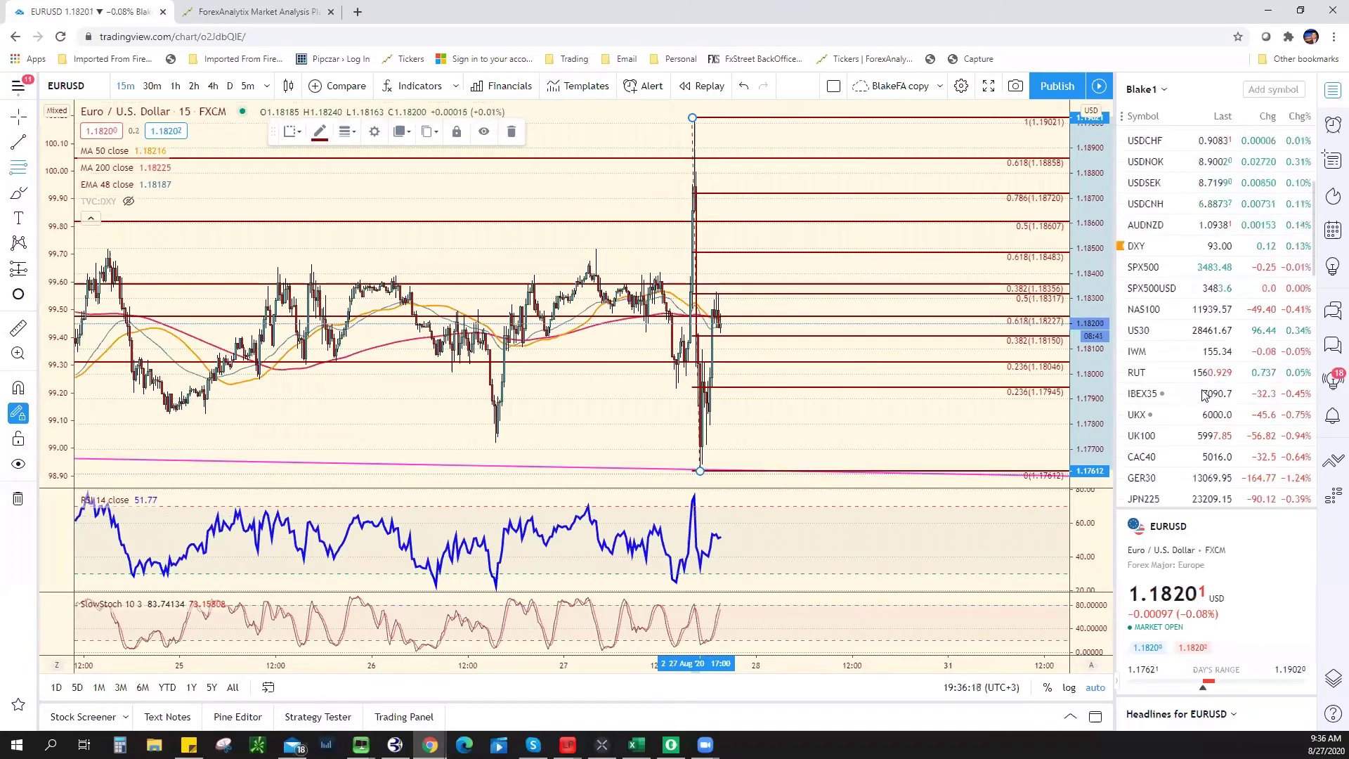
{"action": "scroll", "coordinate": [1170, 281], "scroll_direction": "down", "scroll_amount": 4}
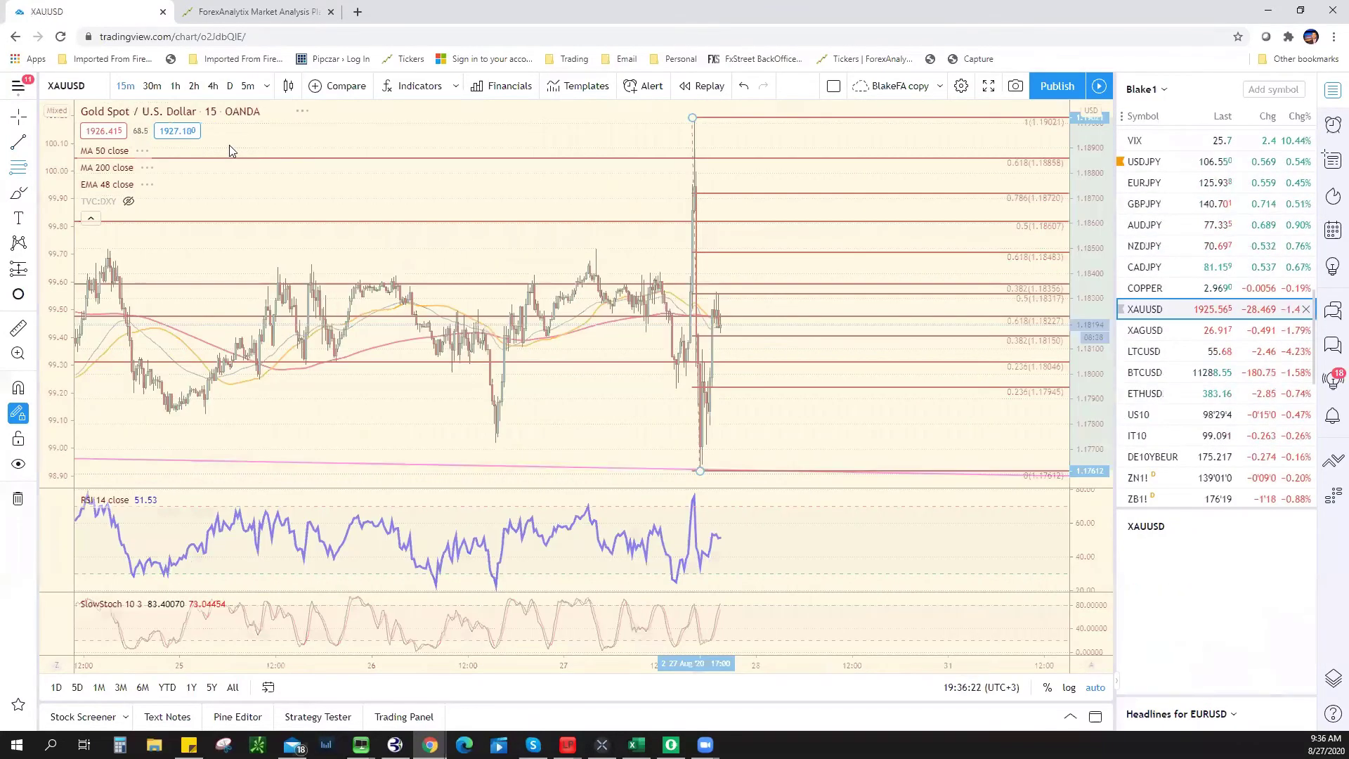
Put gold on the 4-hour interval and select its blue rising trend line
{"action": "left_click", "coordinate": [215, 86]}
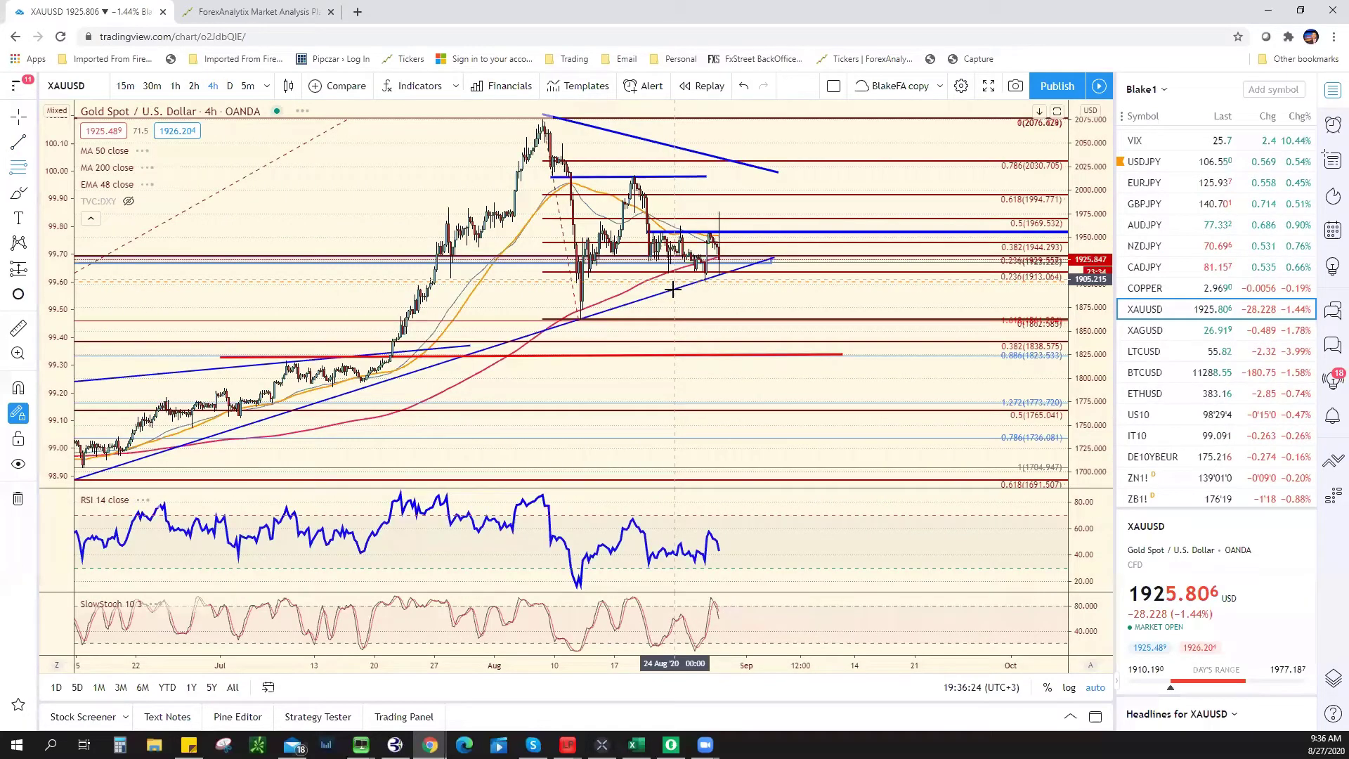
{"action": "left_click", "coordinate": [777, 259]}
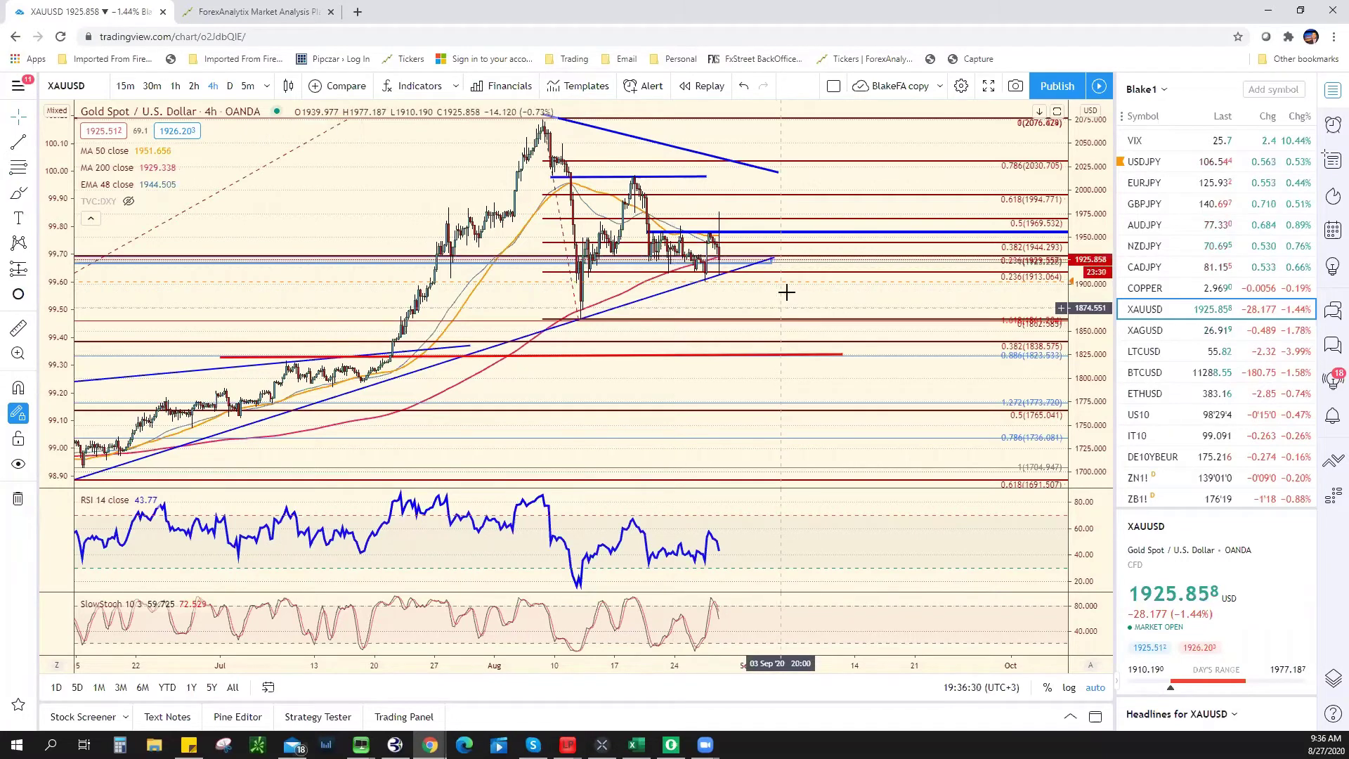
{"action": "left_click", "coordinate": [775, 261]}
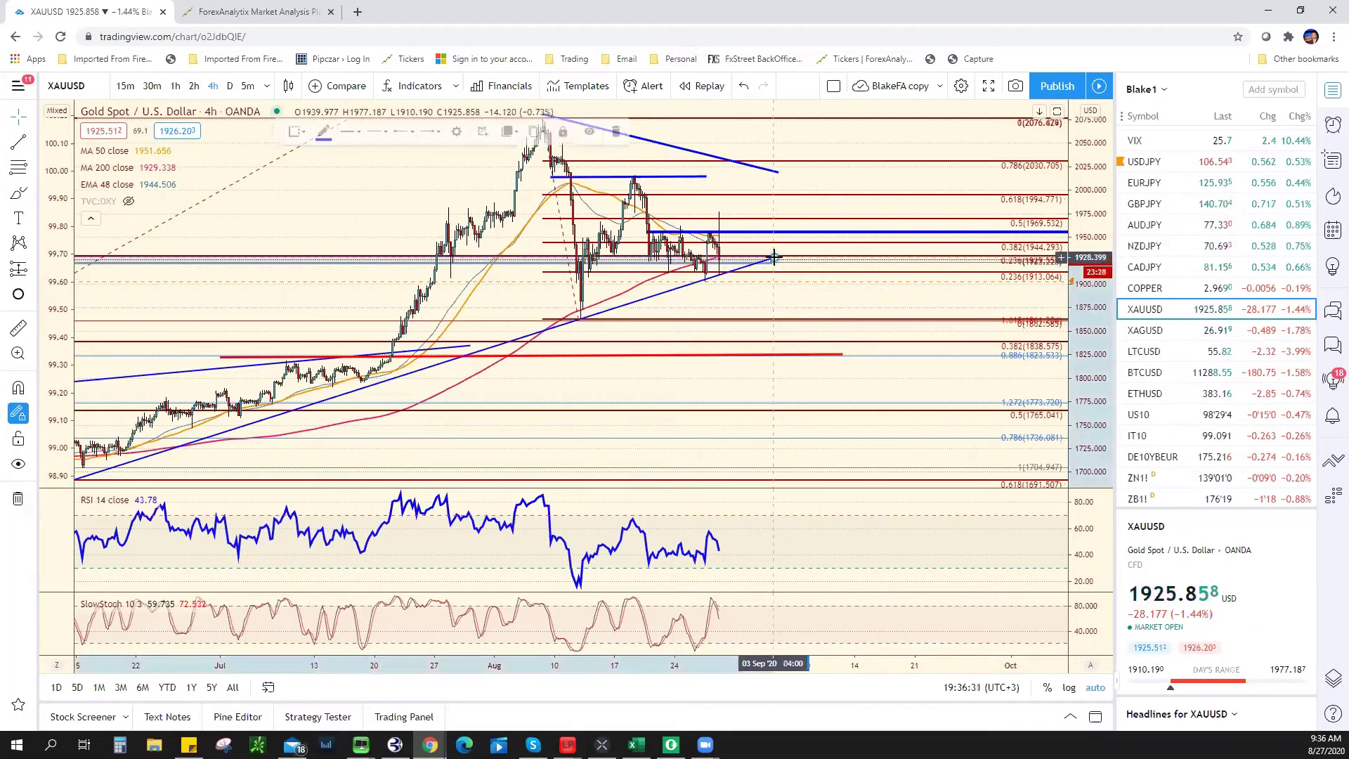
{"action": "left_click", "coordinate": [705, 281]}
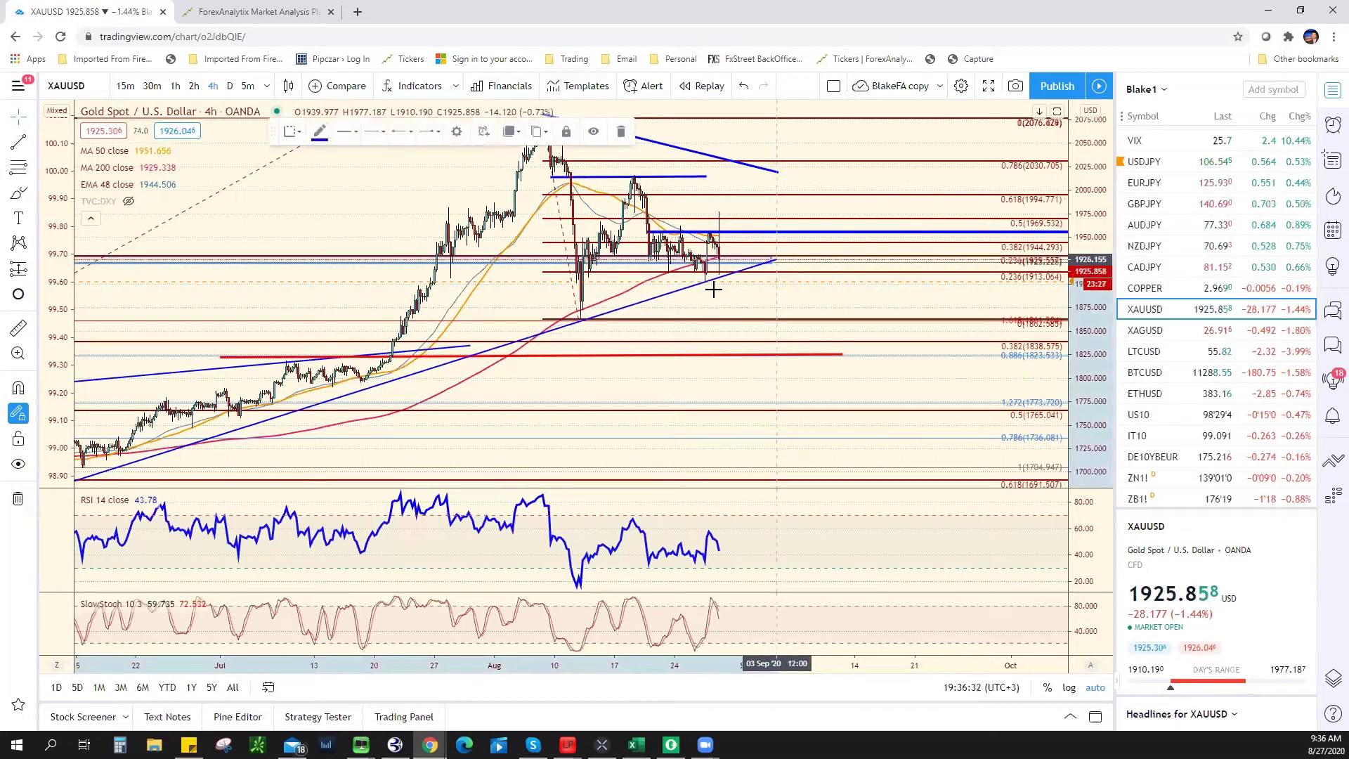
Create an alert on the blue rising trend line, then move on to XAGUSD
{"action": "right_click", "coordinate": [677, 296]}
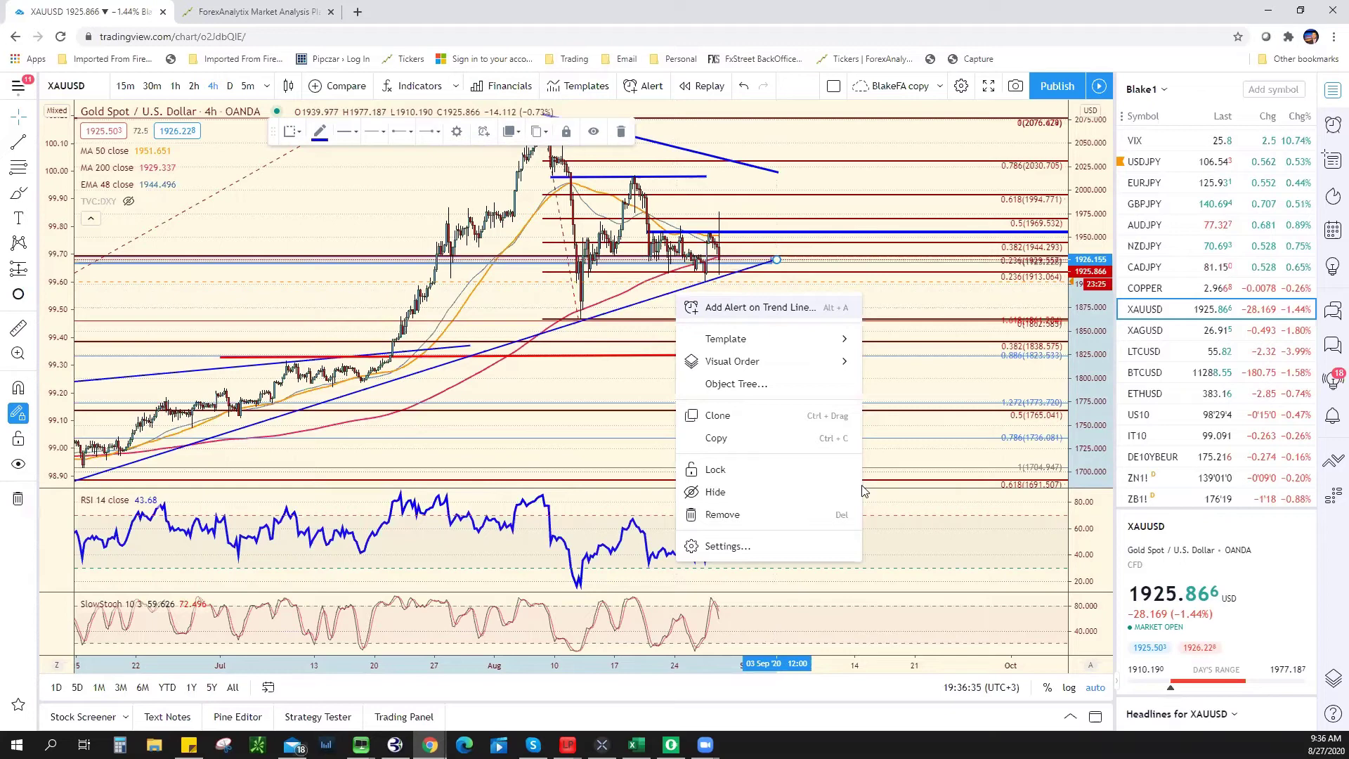
{"action": "key", "text": "alt+a"}
{"action": "left_click", "coordinate": [778, 686]}
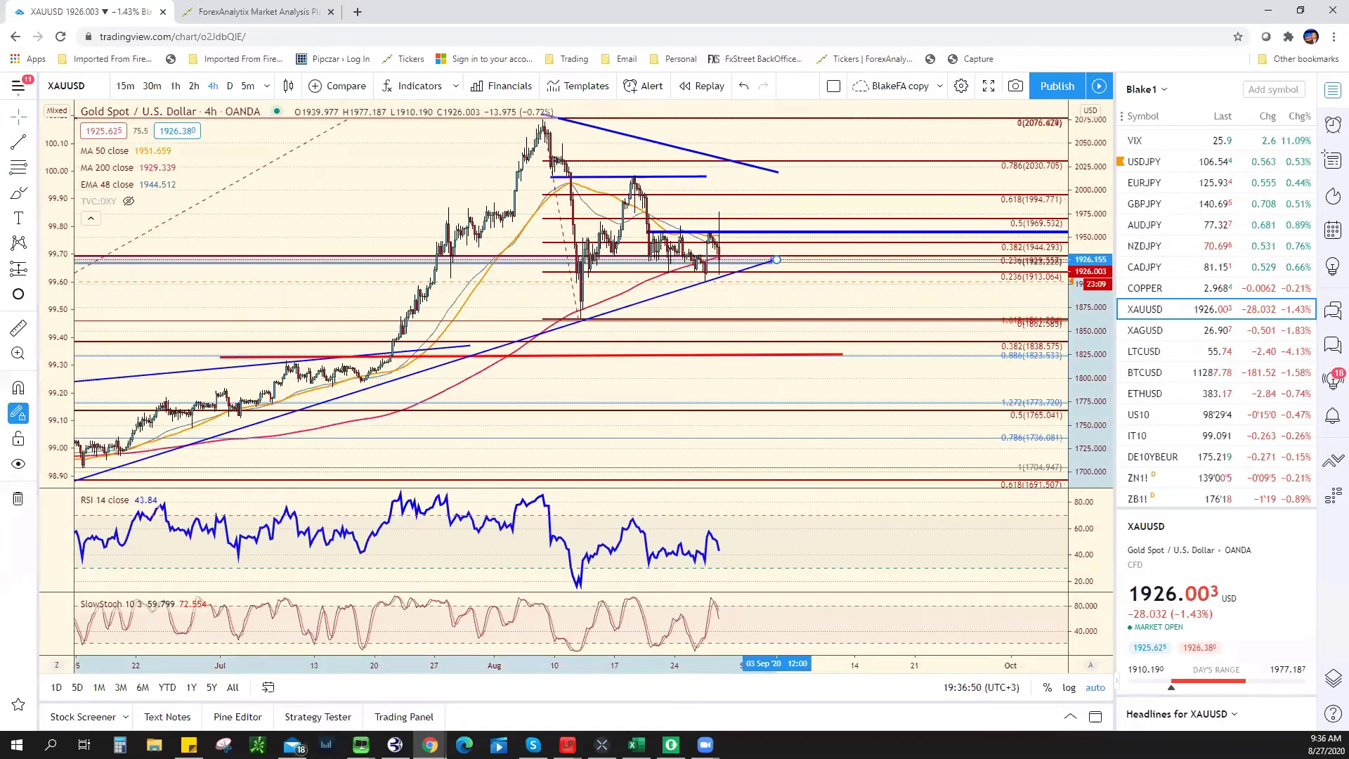
{"action": "left_click", "coordinate": [776, 260]}
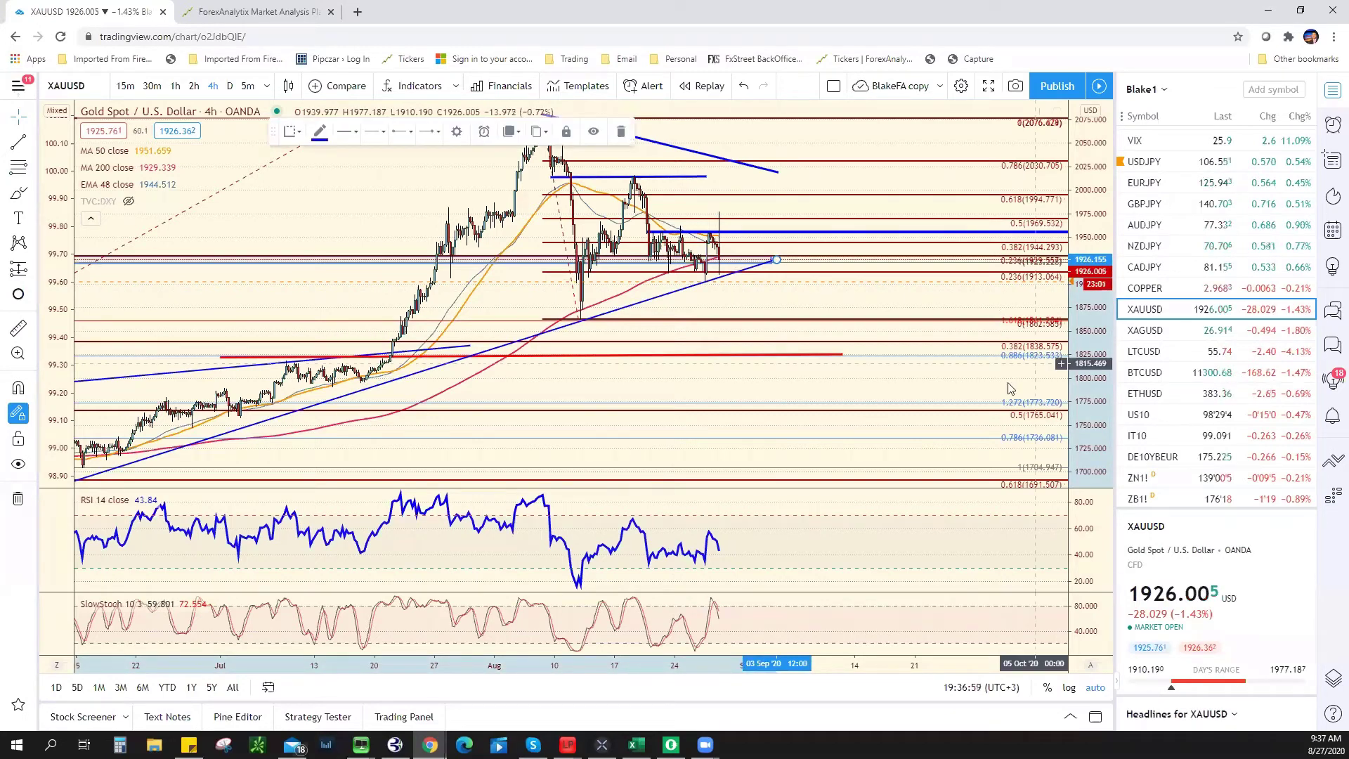
{"action": "key", "text": "Down"}
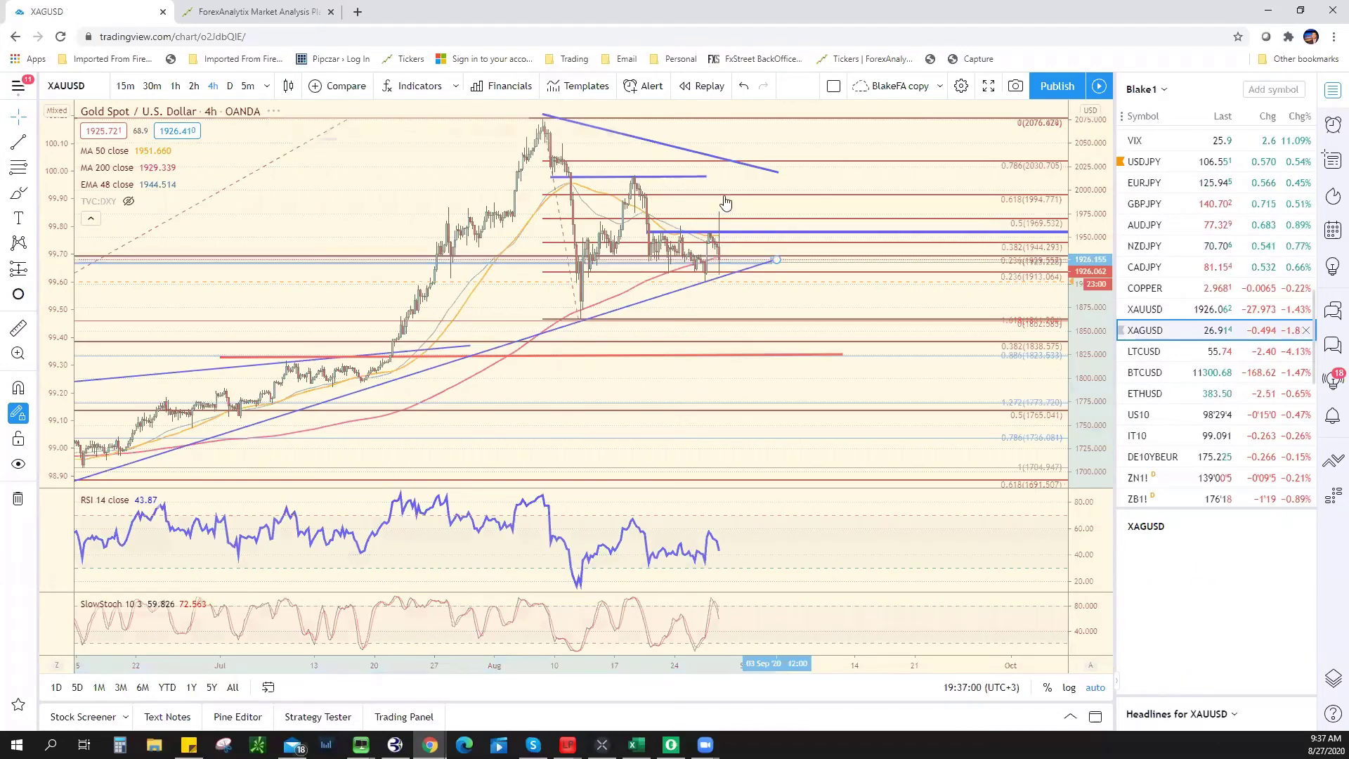
Raise the falling red line's right end and extend the lower red line, then switch to ForexAnalytix
{"action": "left_click_drag", "start_coordinate": [744, 206], "coordinate": [759, 177]}
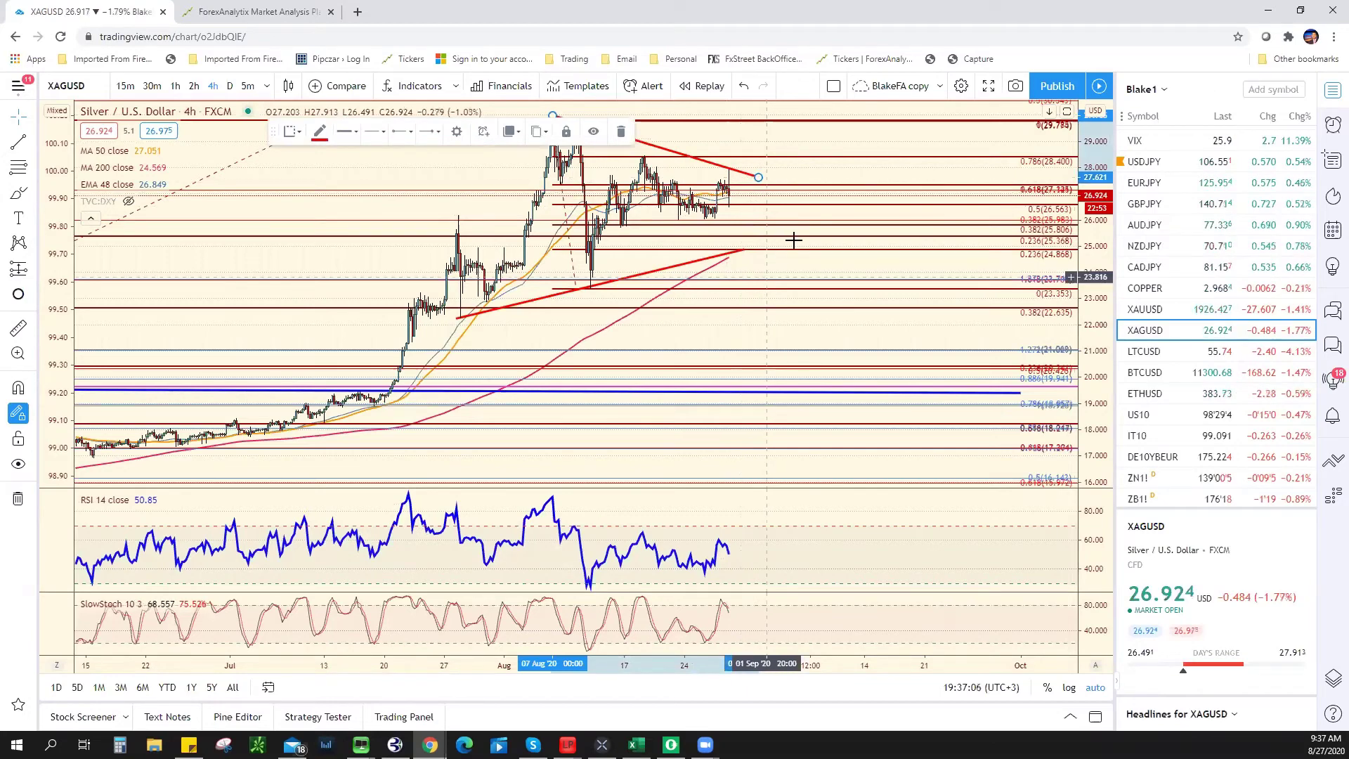
{"action": "scroll", "coordinate": [787, 239], "scroll_direction": "down", "scroll_amount": 1}
{"action": "left_click_drag", "start_coordinate": [776, 248], "coordinate": [793, 241]}
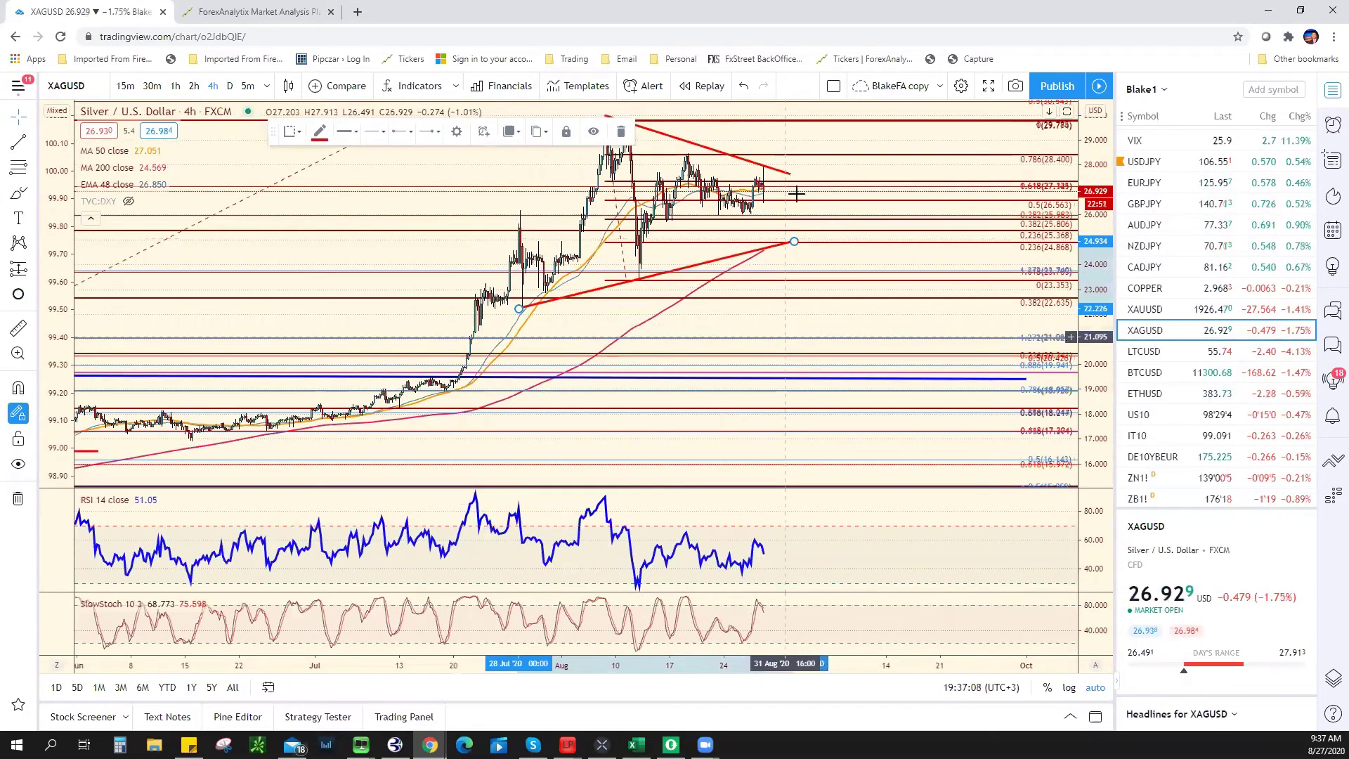
{"action": "scroll", "coordinate": [829, 215], "scroll_direction": "down", "scroll_amount": 1}
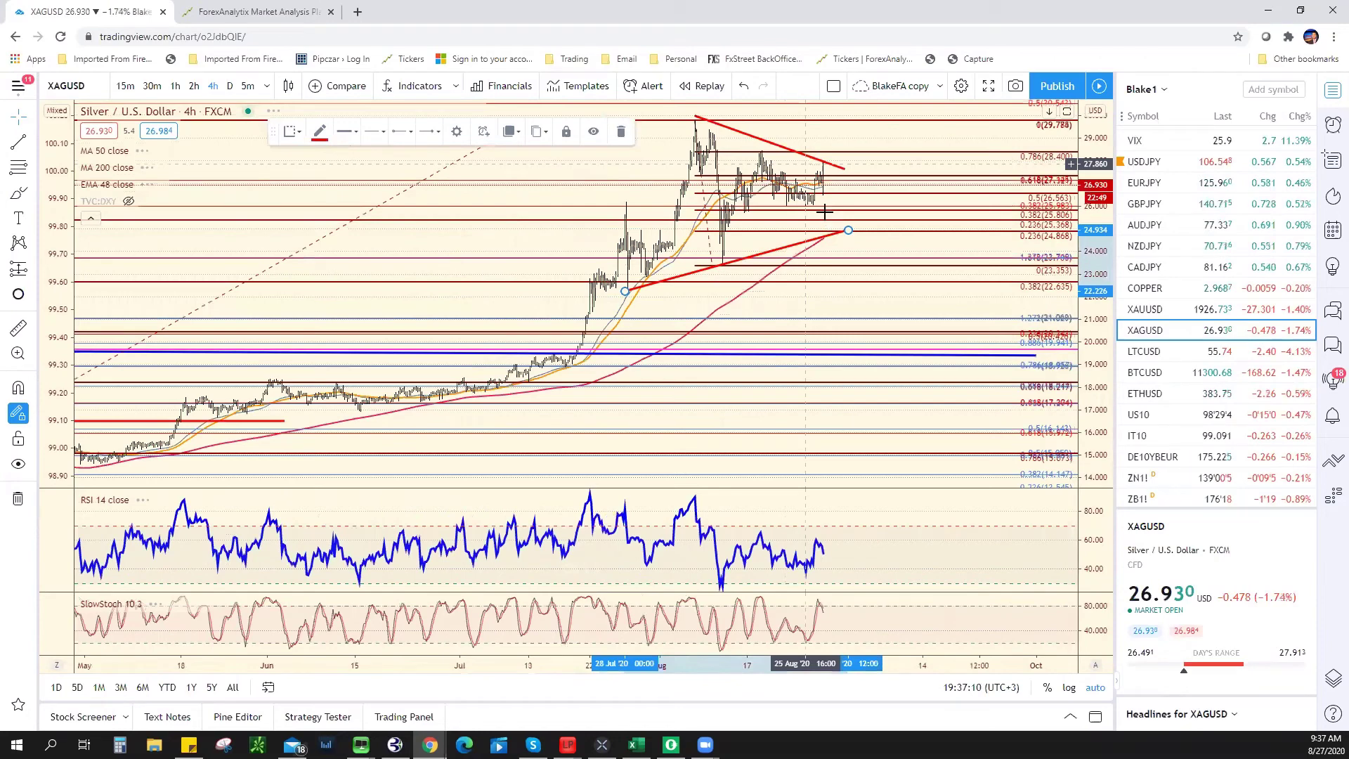
{"action": "scroll", "coordinate": [879, 297], "scroll_direction": "up", "scroll_amount": 1}
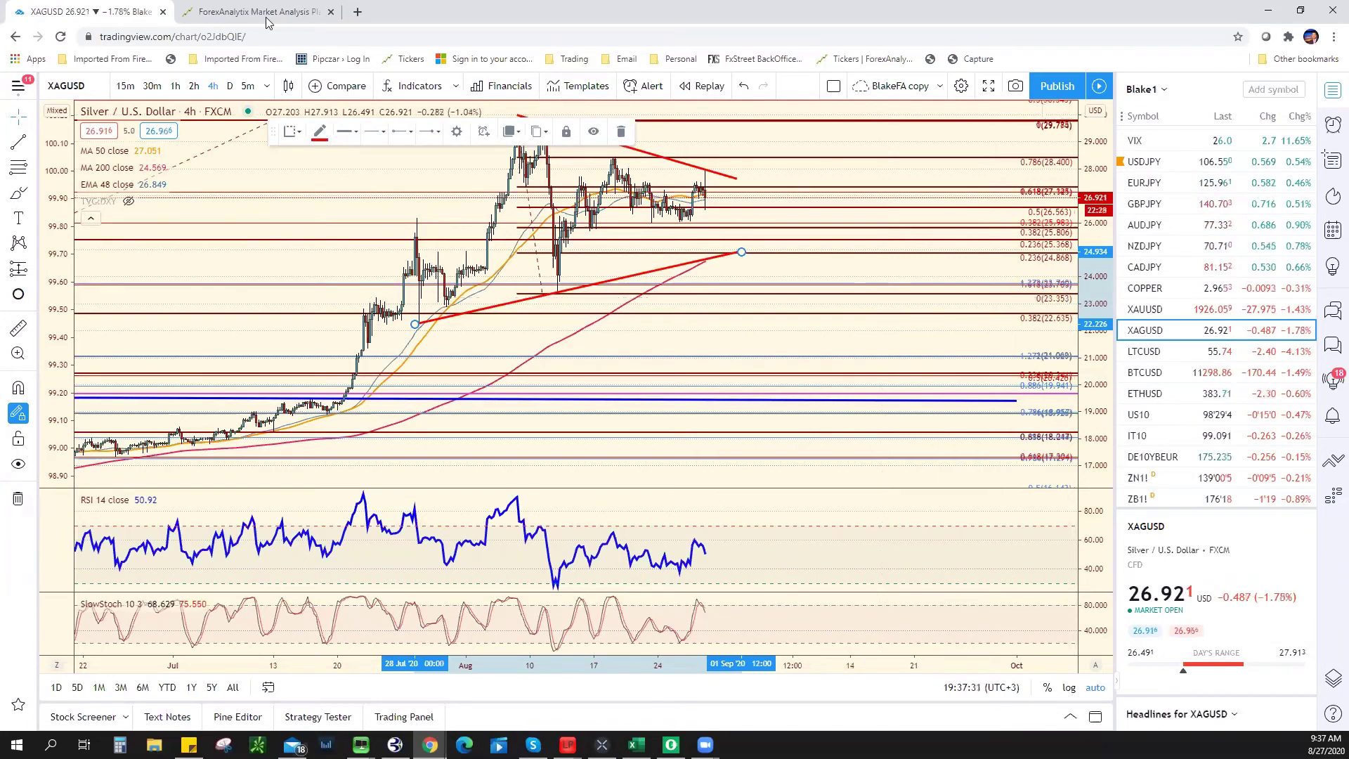
{"action": "key", "text": "ctrl+Tab"}
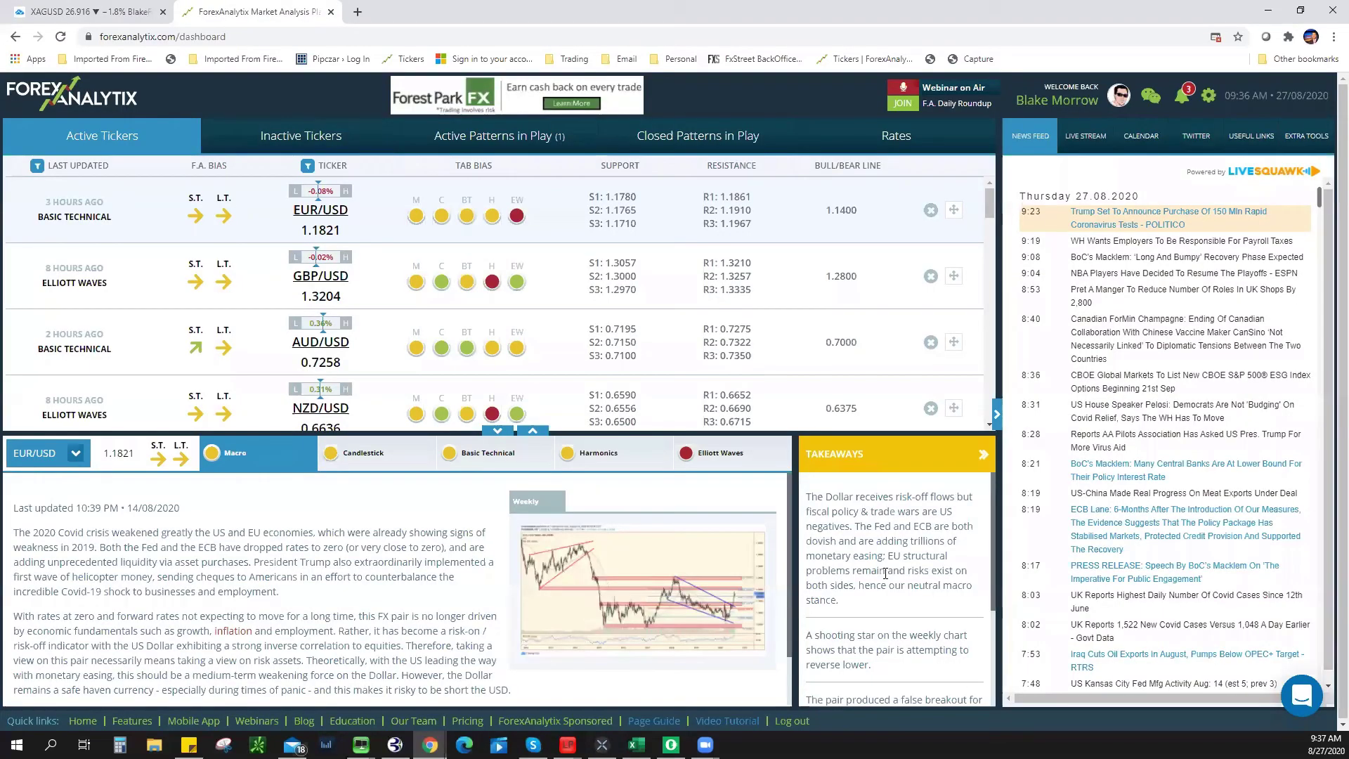